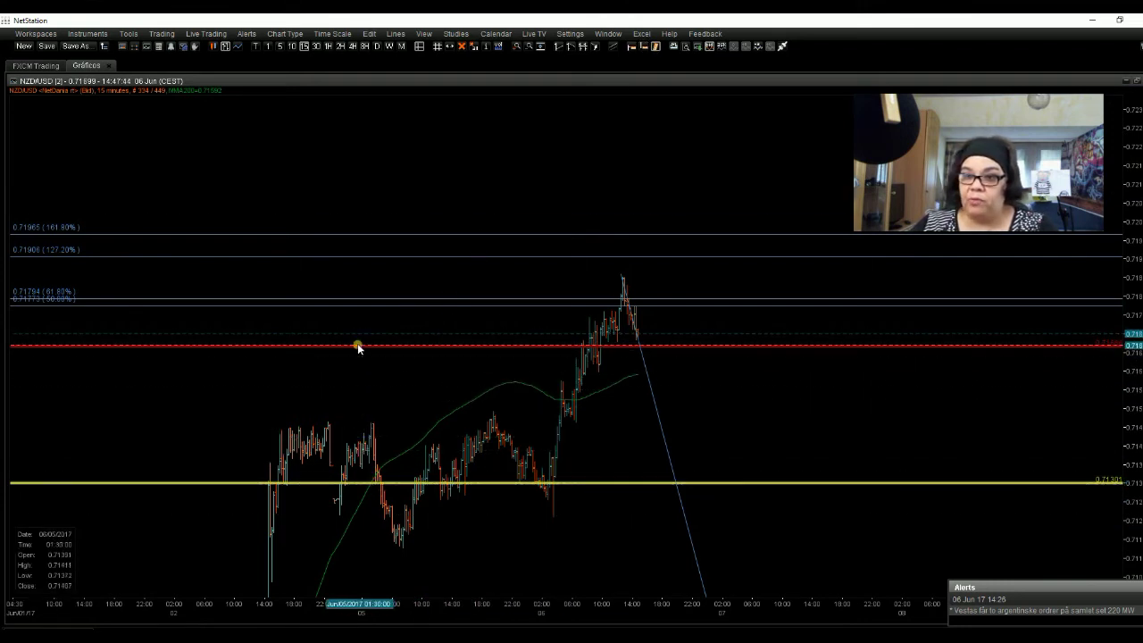
Step: Measure the price distance from the yellow line up to the red line on the NZD/USD chart
{"action": "left_click_drag", "start_coordinate": [357, 346], "coordinate": [358, 349]}
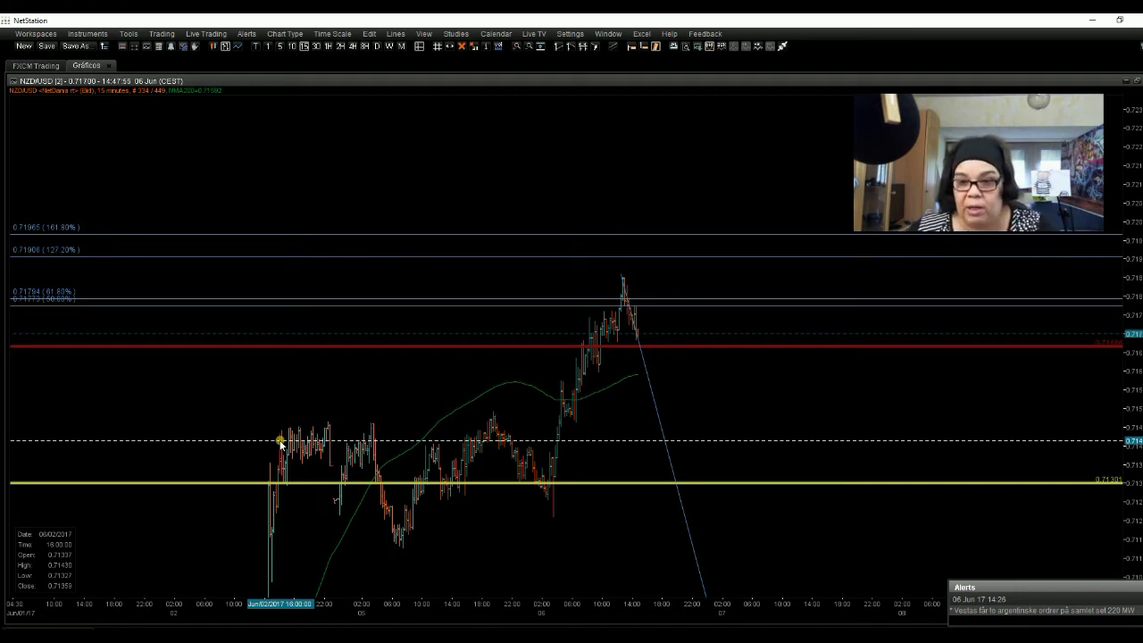
{"action": "left_click", "coordinate": [184, 482]}
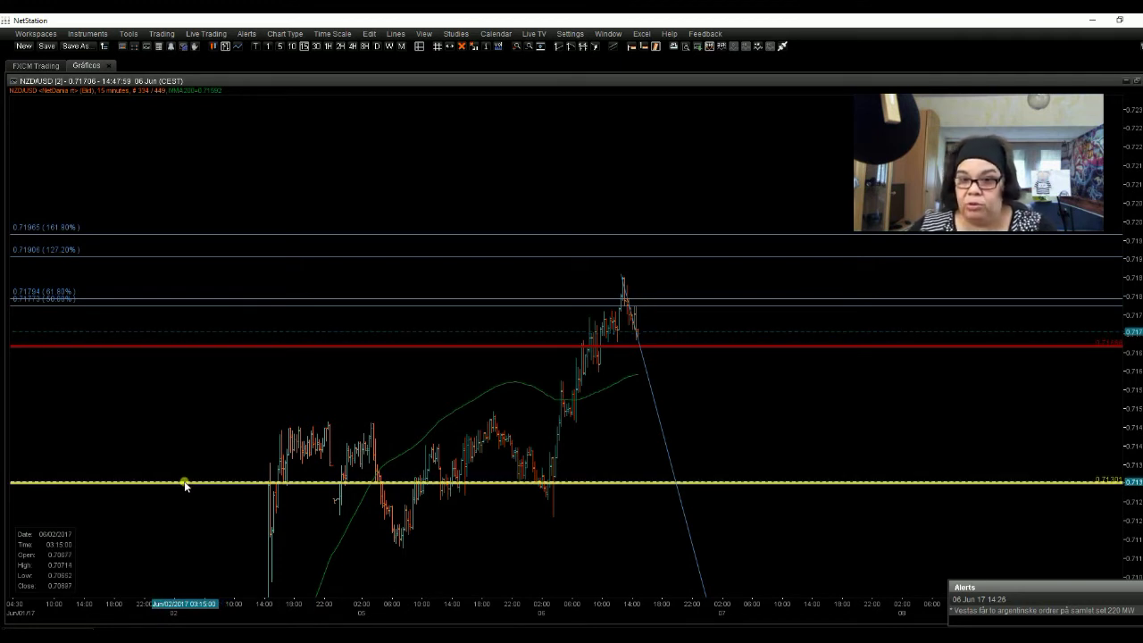
{"action": "left_click_drag", "start_coordinate": [183, 482], "coordinate": [204, 351]}
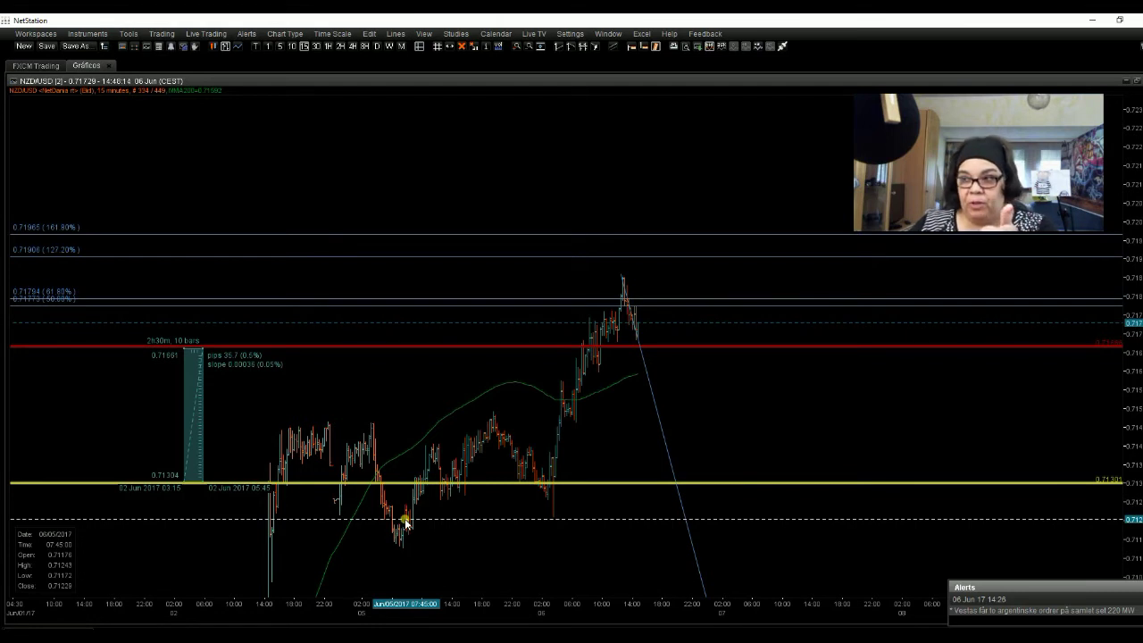
Step: Switch to the Pivots e Múedios Pivots workbook in Excel and examine the daily Camarilla levels and scenarios on the NZDUSD sheet
{"action": "mouse_move", "coordinate": [342, 636]}
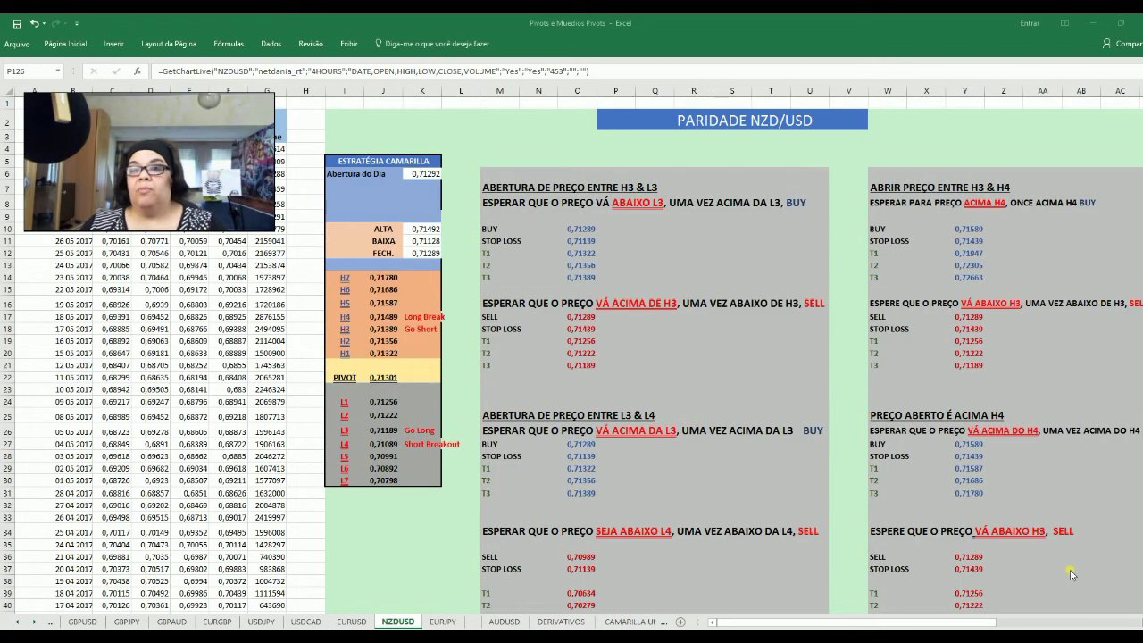
{"action": "left_click_drag", "start_coordinate": [181, 114], "coordinate": [181, 181]}
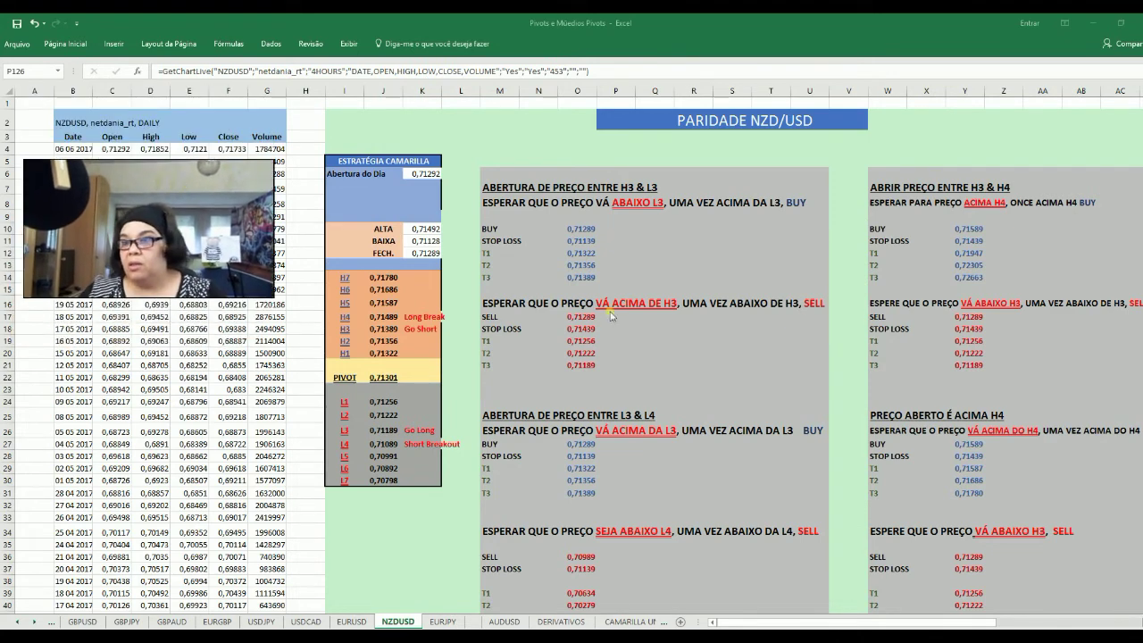
{"action": "left_click", "coordinate": [952, 625]}
{"action": "mouse_move", "coordinate": [986, 625]}
{"action": "left_mouse_down"}
{"action": "mouse_move", "coordinate": [1000, 623]}
{"action": "mouse_move", "coordinate": [989, 623]}
{"action": "left_mouse_up"}
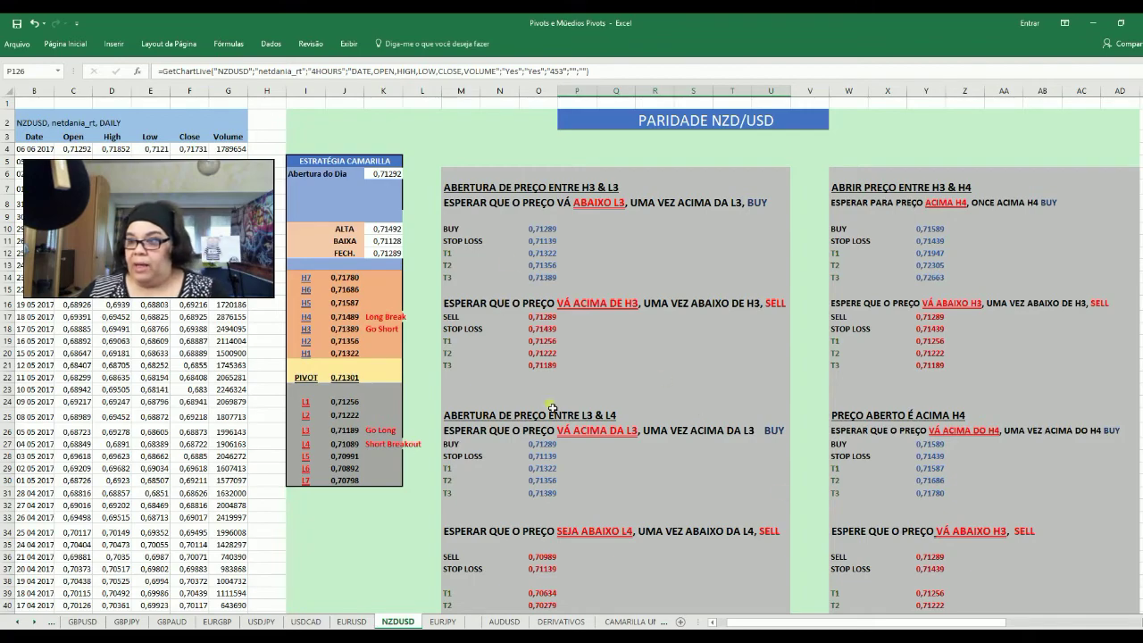
{"action": "scroll", "coordinate": [824, 373], "scroll_direction": "down", "scroll_amount": 1}
{"action": "scroll", "coordinate": [824, 373], "scroll_direction": "down", "scroll_amount": 5}
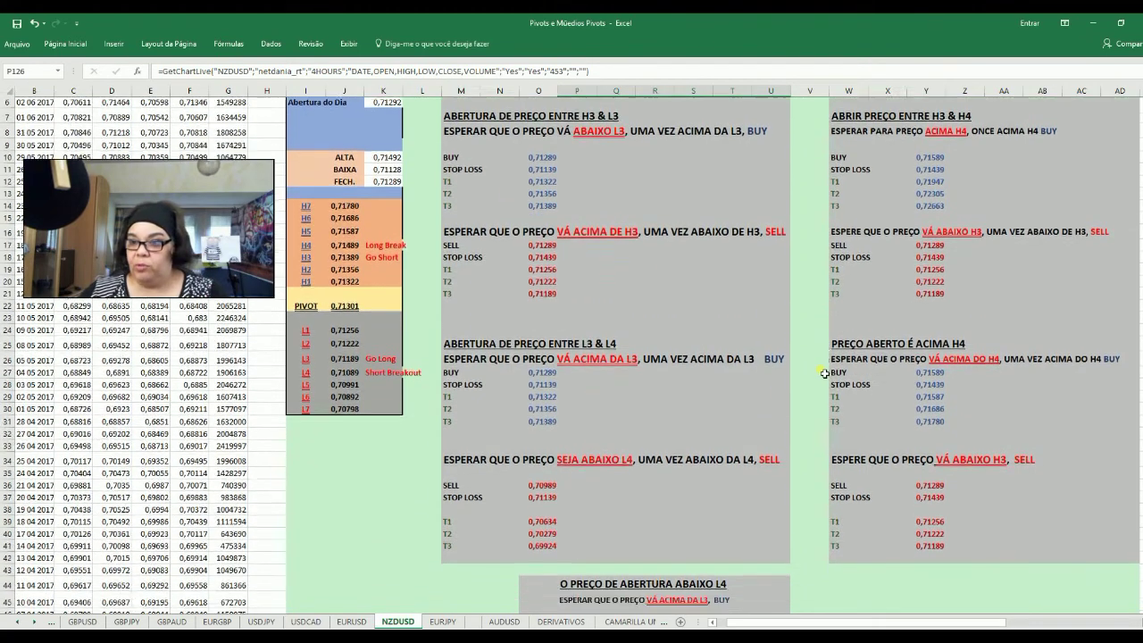
{"action": "scroll", "coordinate": [824, 373], "scroll_direction": "down", "scroll_amount": 5}
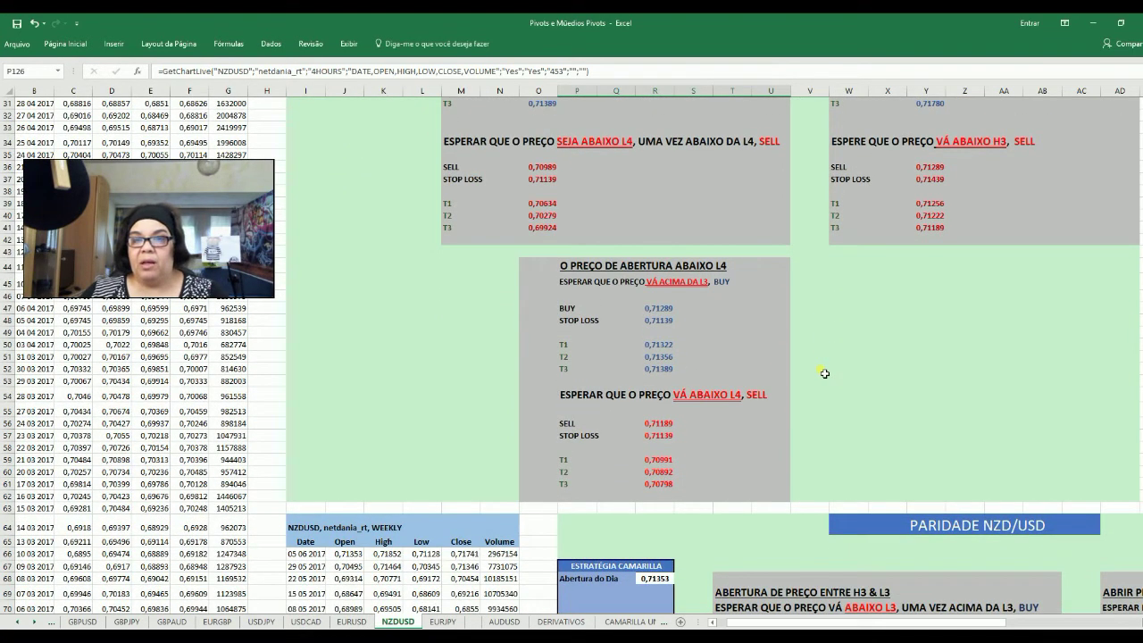
Step: Examine the weekly NZD/USD Camarilla levels, pivot and trade scenarios on the same sheet
{"action": "scroll", "coordinate": [824, 373], "scroll_direction": "down", "scroll_amount": 6}
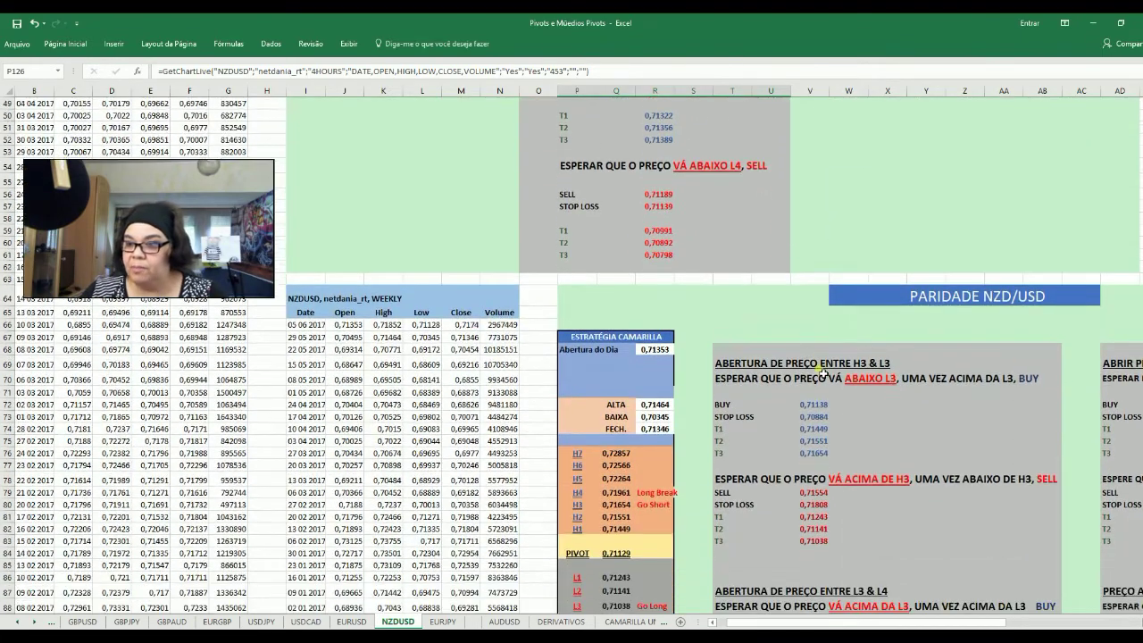
{"action": "left_click_drag", "start_coordinate": [838, 622], "coordinate": [861, 625]}
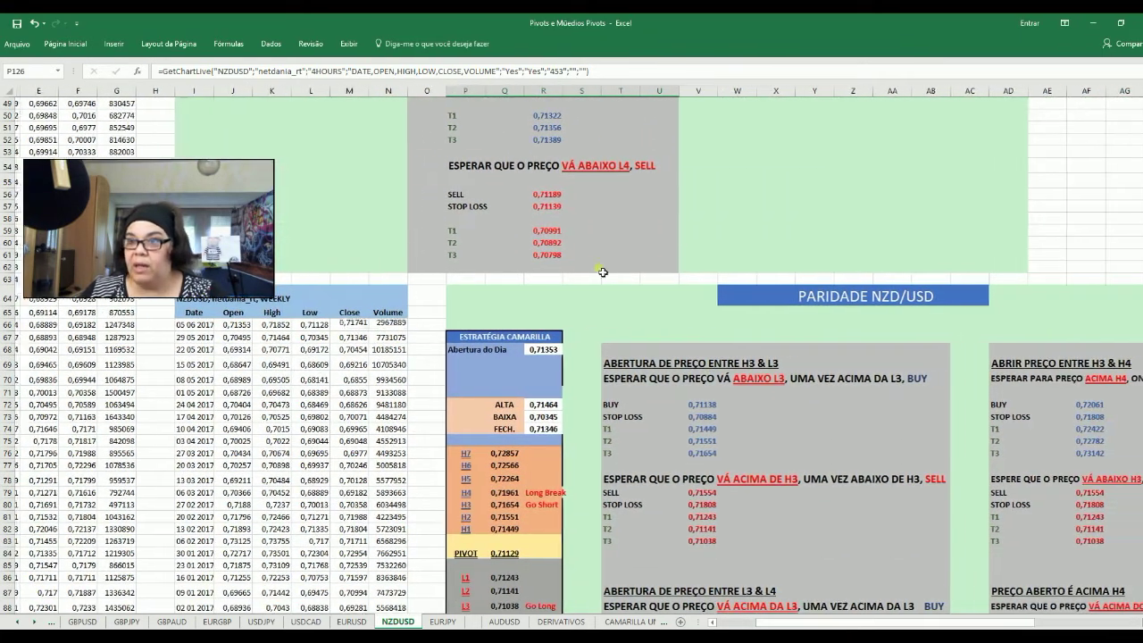
{"action": "scroll", "coordinate": [628, 348], "scroll_direction": "down", "scroll_amount": 1}
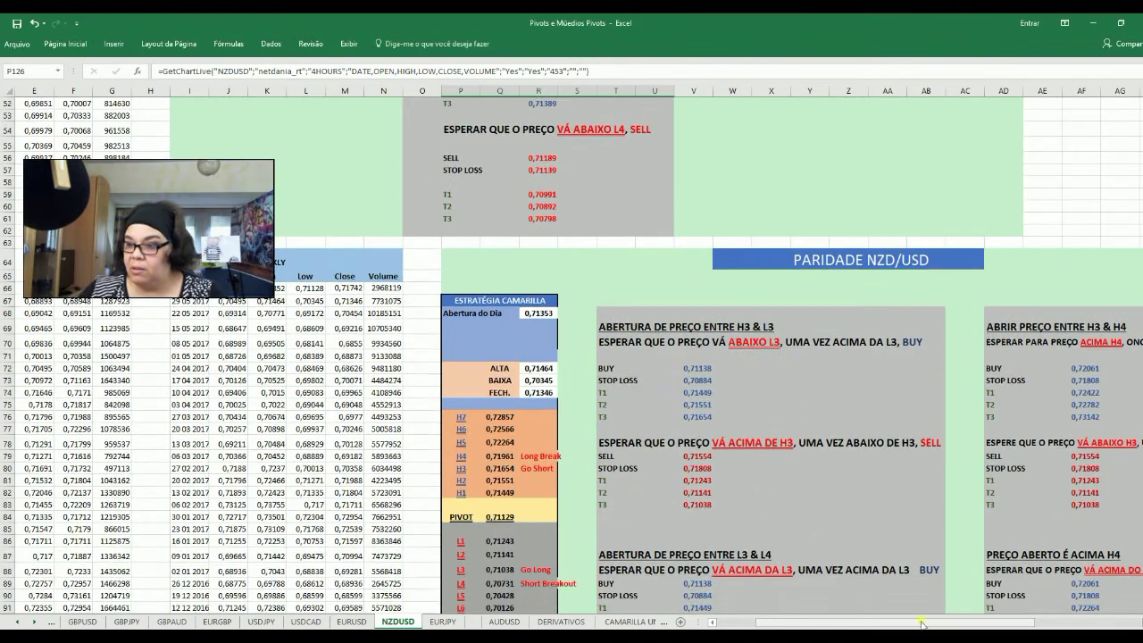
{"action": "left_click_drag", "start_coordinate": [947, 623], "coordinate": [996, 623]}
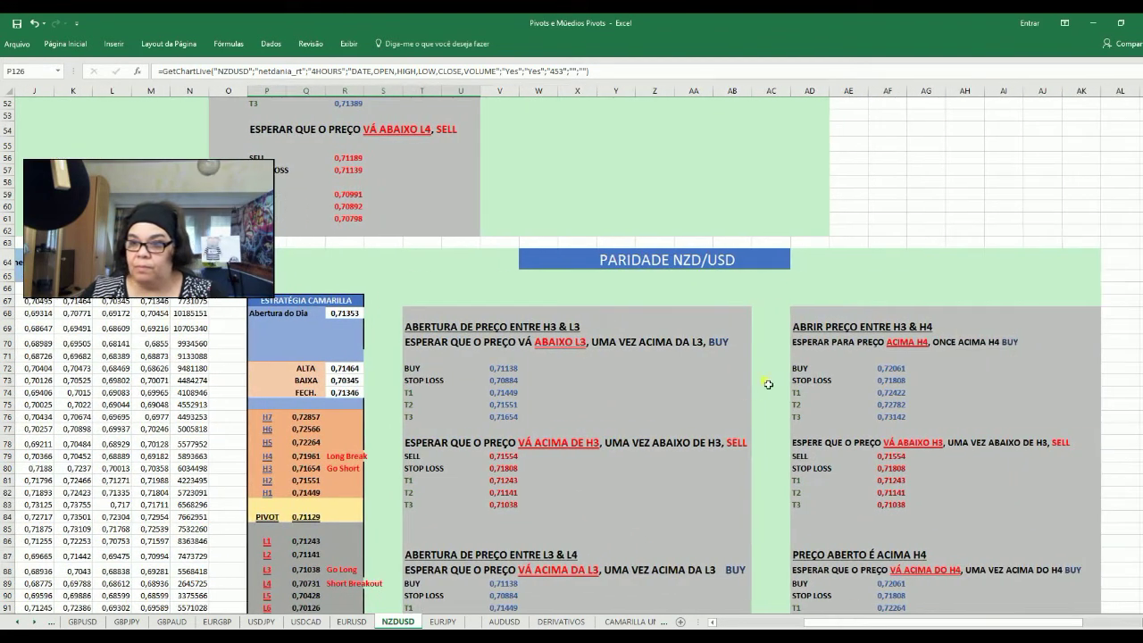
{"action": "scroll", "coordinate": [759, 383], "scroll_direction": "down", "scroll_amount": 7}
{"action": "scroll", "coordinate": [768, 389], "scroll_direction": "down", "scroll_amount": 10}
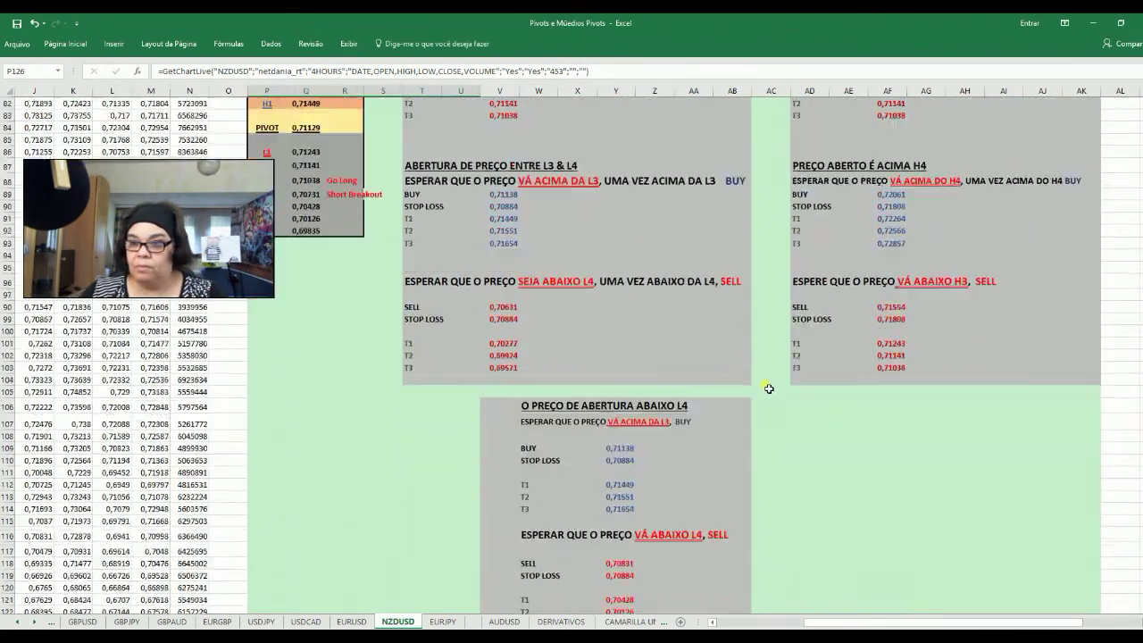
Step: Examine the 4-hour NZD/USD Camarilla table and its pivot, comparing them with the NetStation chart
{"action": "scroll", "coordinate": [768, 388], "scroll_direction": "down", "scroll_amount": 6}
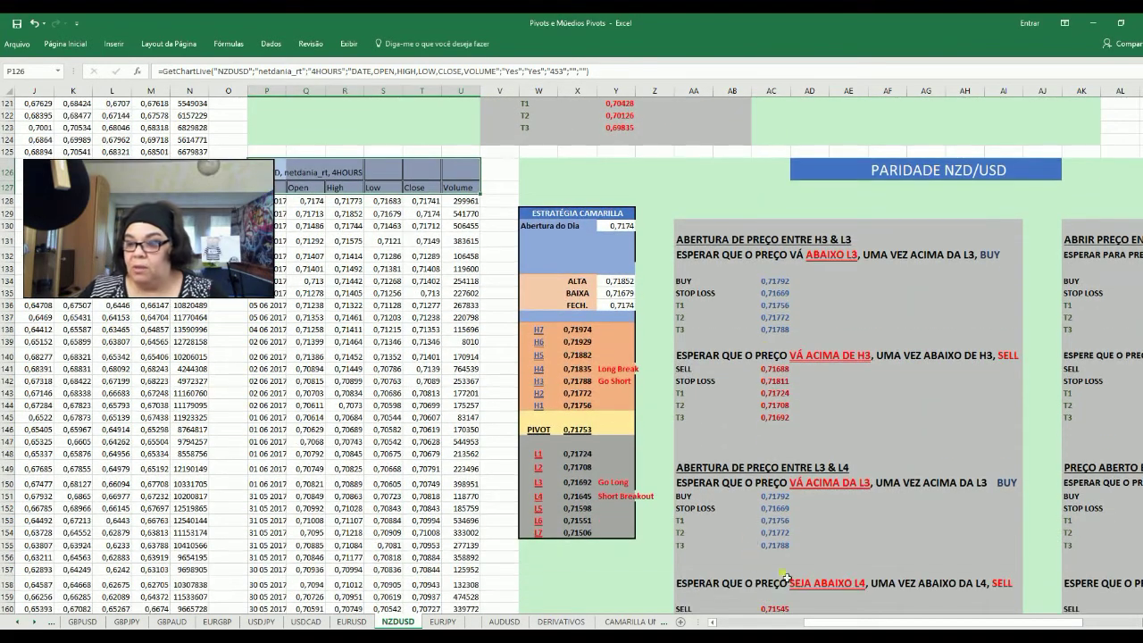
{"action": "left_click_drag", "start_coordinate": [903, 622], "coordinate": [898, 624]}
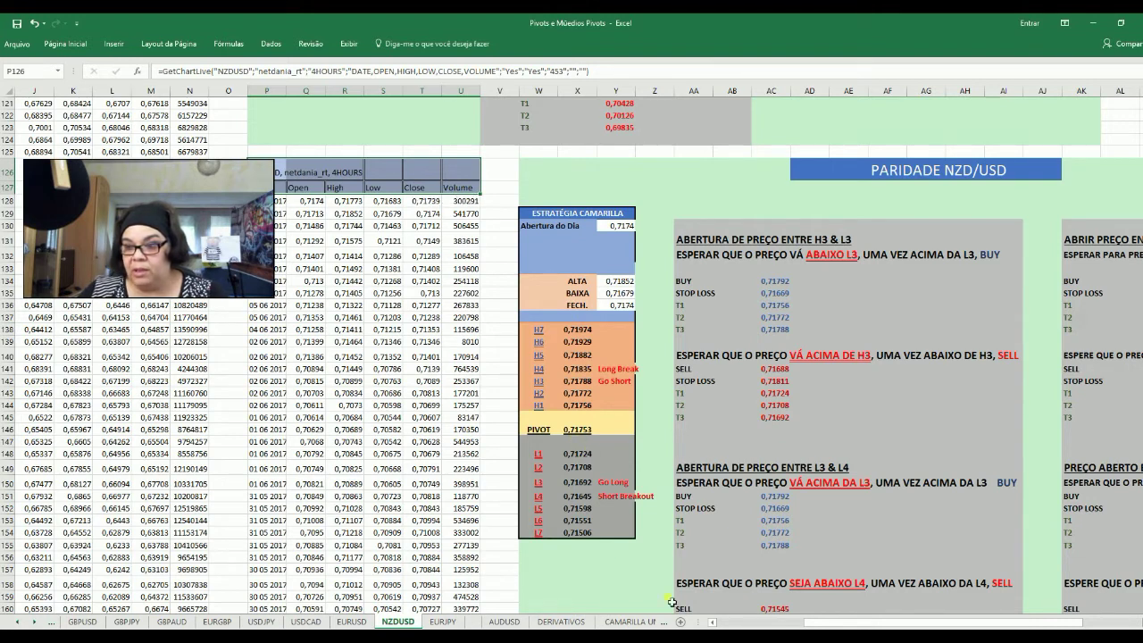
{"action": "key", "text": "alt+Tab"}
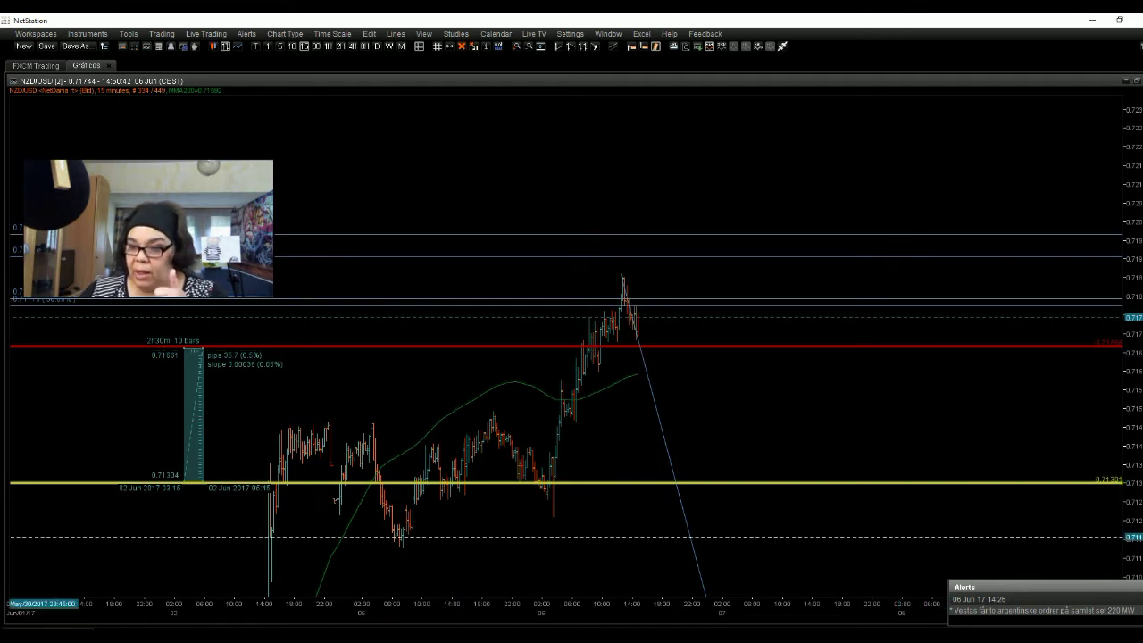
{"action": "key", "text": "alt+Tab"}
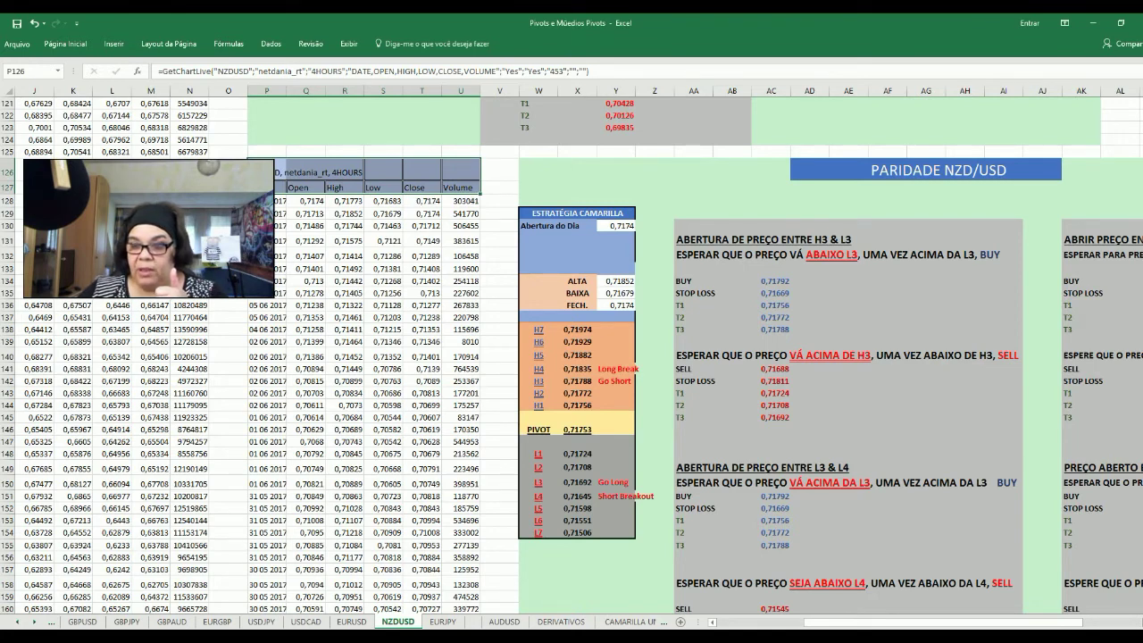
Step: Switch back to the NetStation NZD/USD chart and set the red horizontal line's price to 0.71753
{"action": "key", "text": "alt+Tab"}
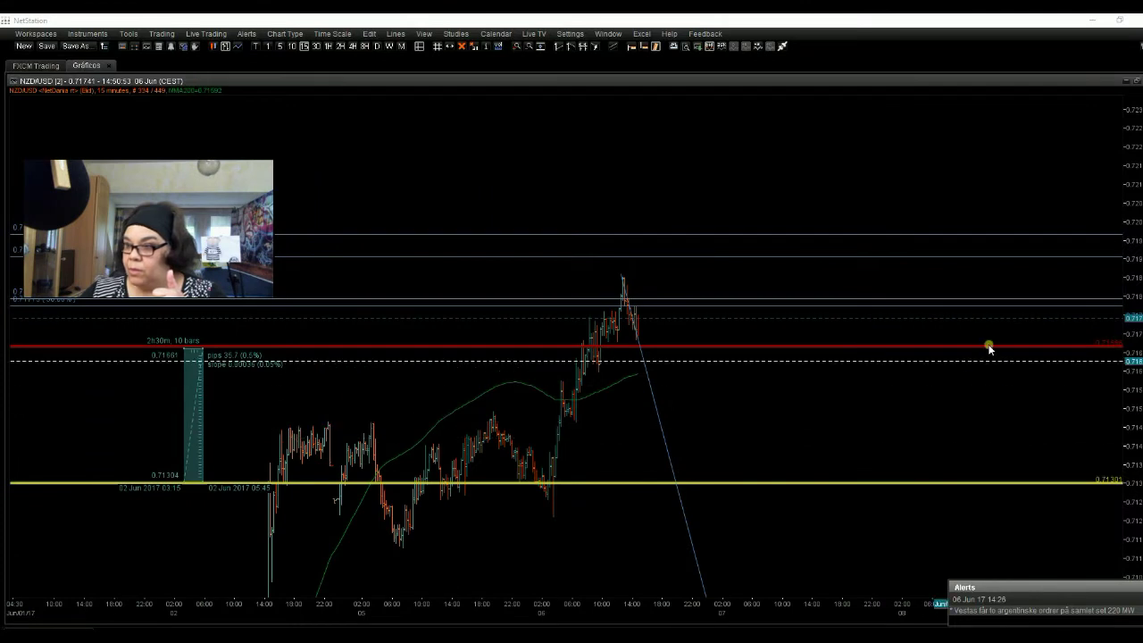
{"action": "left_click", "coordinate": [968, 347]}
{"action": "right_click", "coordinate": [968, 346]}
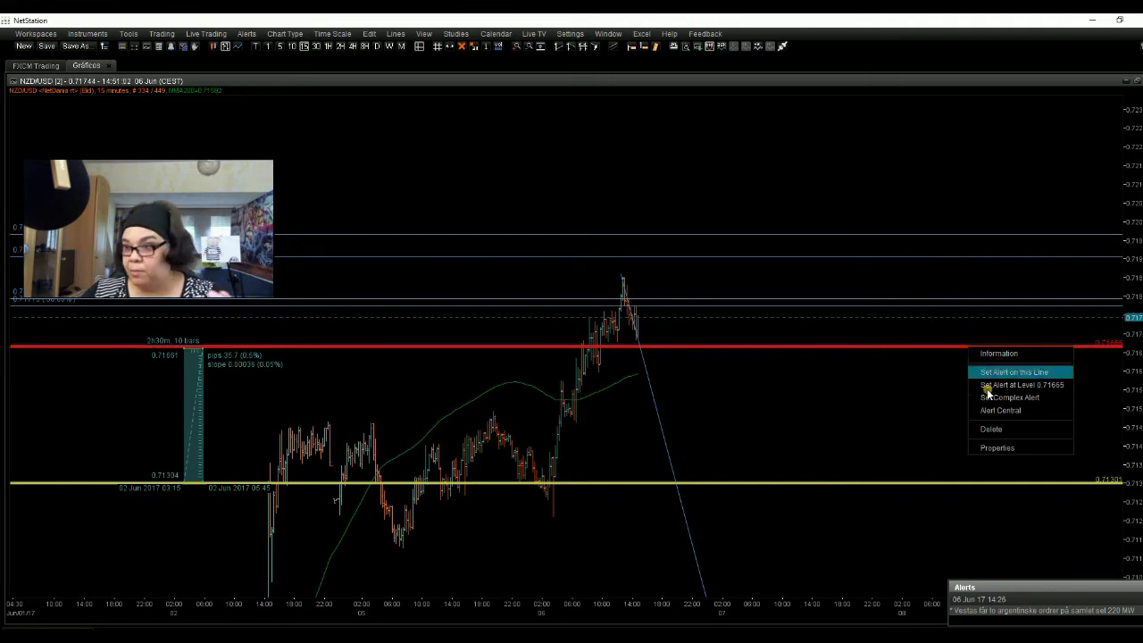
{"action": "left_click", "coordinate": [997, 447]}
{"action": "left_click_drag", "start_coordinate": [520, 316], "coordinate": [567, 319]}
{"action": "type", "text": "0"}
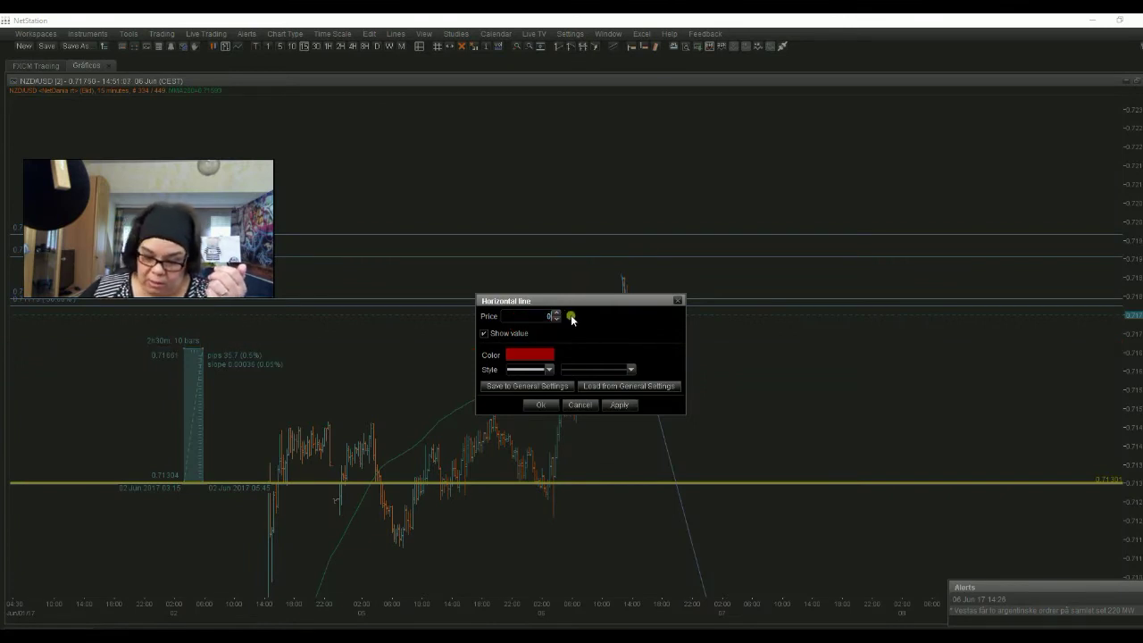
{"action": "type", "text": ".71"}
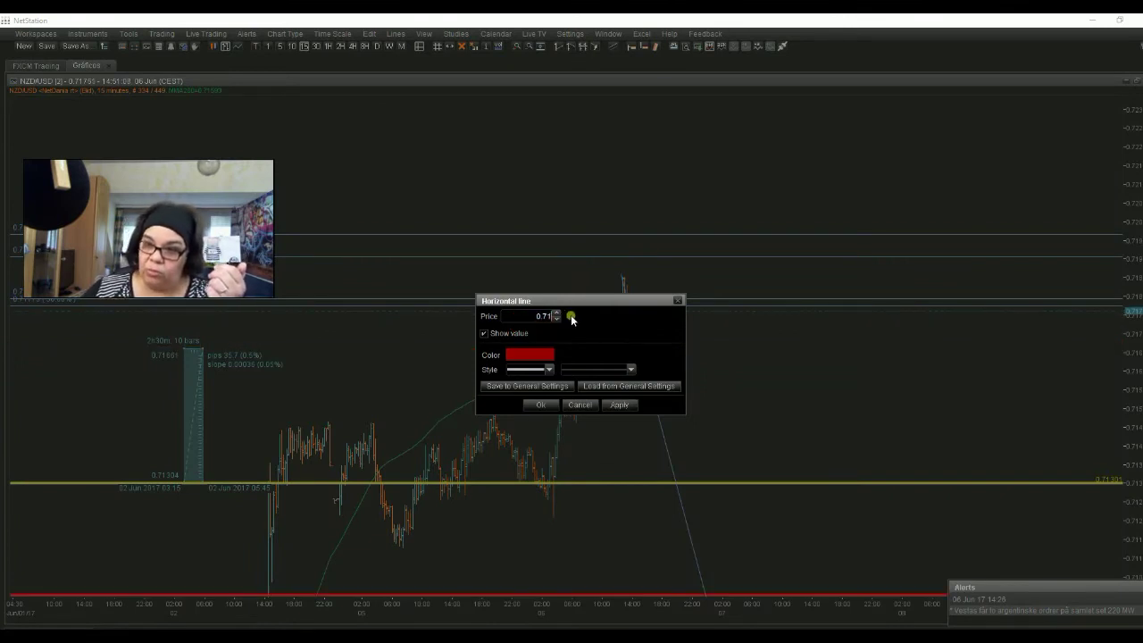
{"action": "type", "text": "753"}
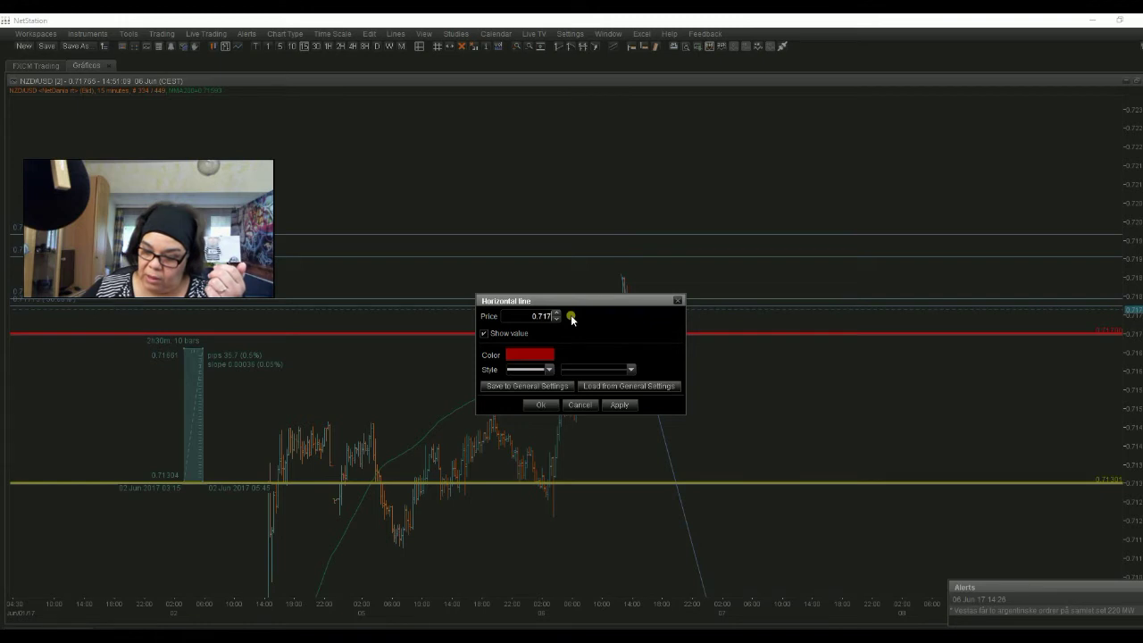
{"action": "left_click", "coordinate": [619, 403]}
{"action": "left_click", "coordinate": [541, 403]}
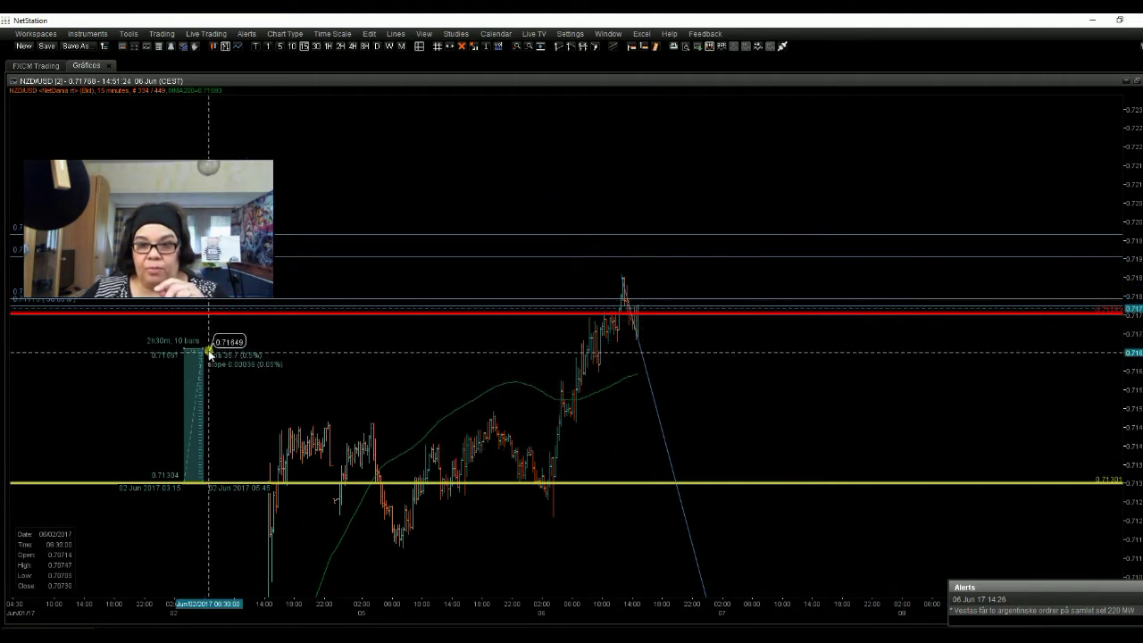
Step: Measure the price distance between the red and yellow lines on the NZD/USD chart and on the EUR/JPY chart
{"action": "left_click", "coordinate": [656, 47]}
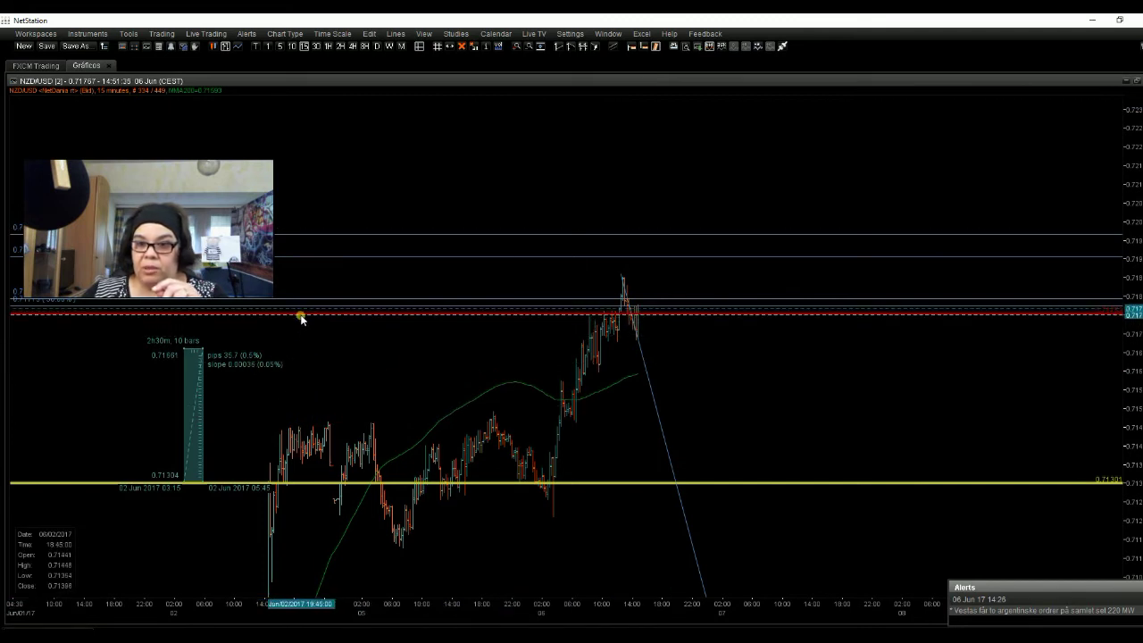
{"action": "left_click_drag", "start_coordinate": [301, 318], "coordinate": [301, 484]}
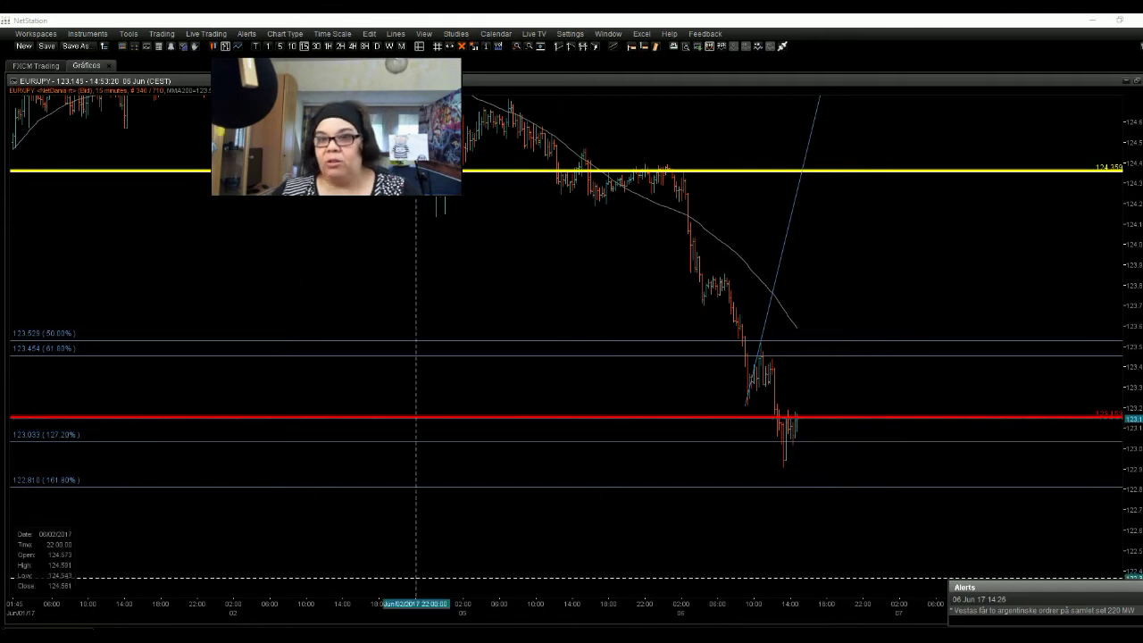
{"action": "left_click_drag", "start_coordinate": [269, 70], "coordinate": [104, 96]}
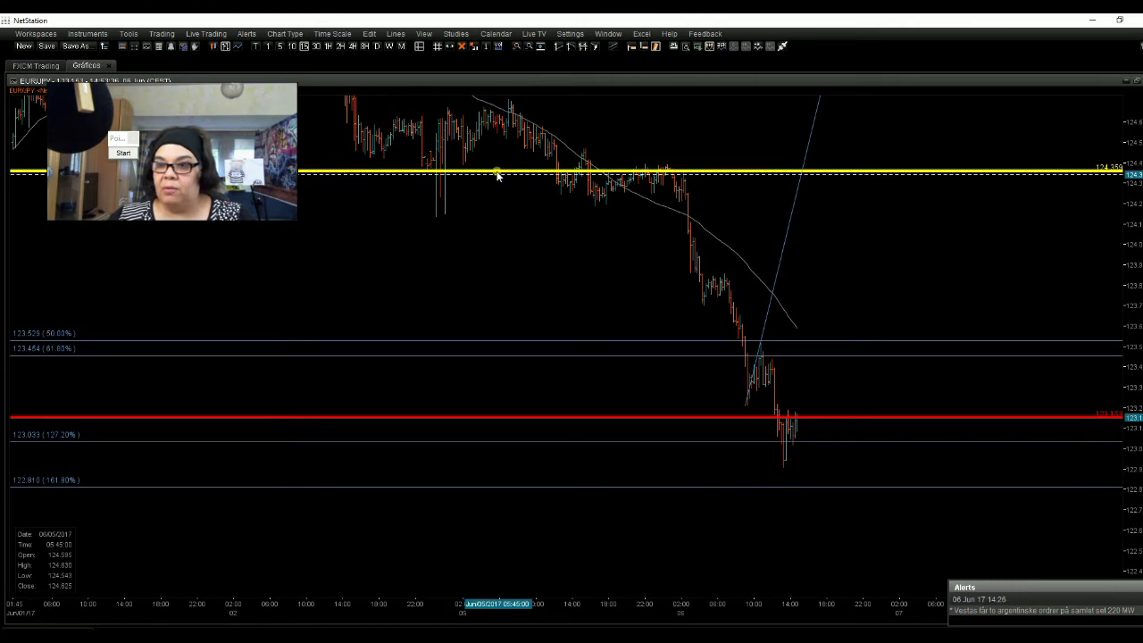
{"action": "left_click_drag", "start_coordinate": [497, 172], "coordinate": [493, 416]}
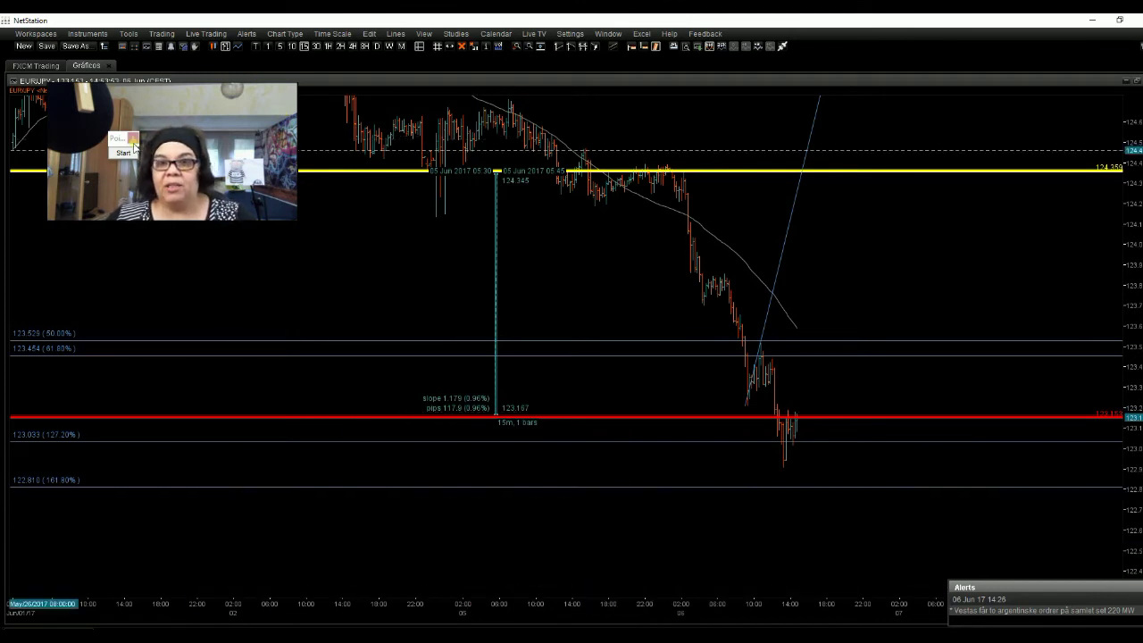
Step: Circle the latest EUR/JPY price dip in red with the screen annotation tool, trace its V shape, and clear the markings
{"action": "left_click_drag", "start_coordinate": [122, 140], "coordinate": [333, 102]}
{"action": "left_click", "coordinate": [334, 115]}
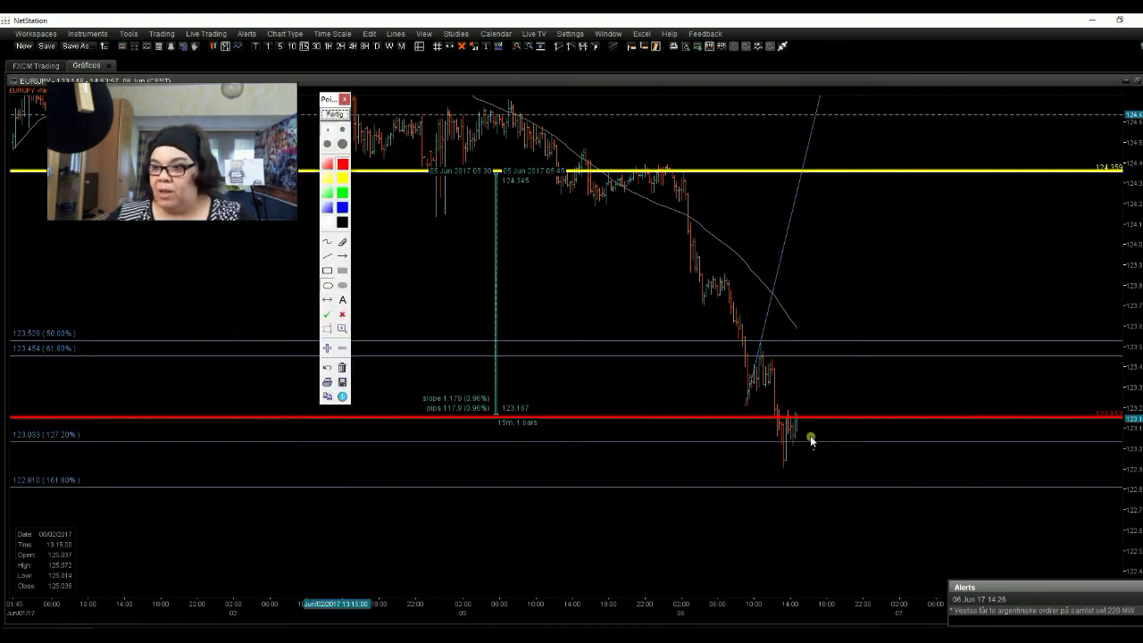
{"action": "left_click_drag", "start_coordinate": [758, 390], "coordinate": [826, 497]}
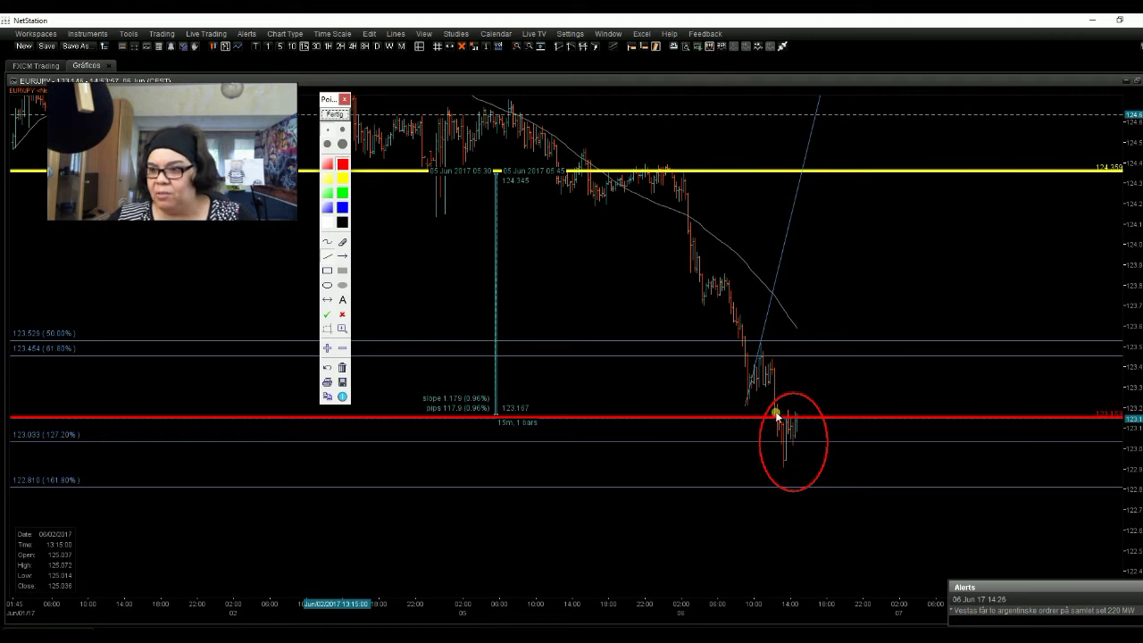
{"action": "mouse_move", "coordinate": [776, 413]}
{"action": "left_mouse_down"}
{"action": "mouse_move", "coordinate": [785, 467]}
{"action": "mouse_move", "coordinate": [797, 411]}
{"action": "left_mouse_up"}
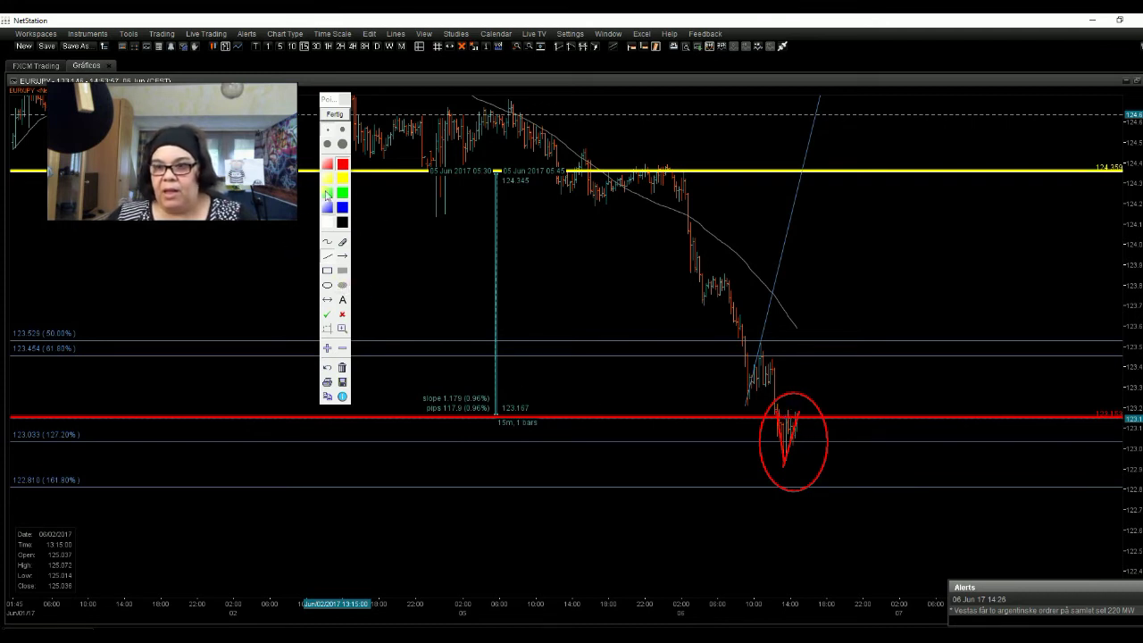
{"action": "left_click", "coordinate": [327, 368]}
{"action": "left_click", "coordinate": [334, 113]}
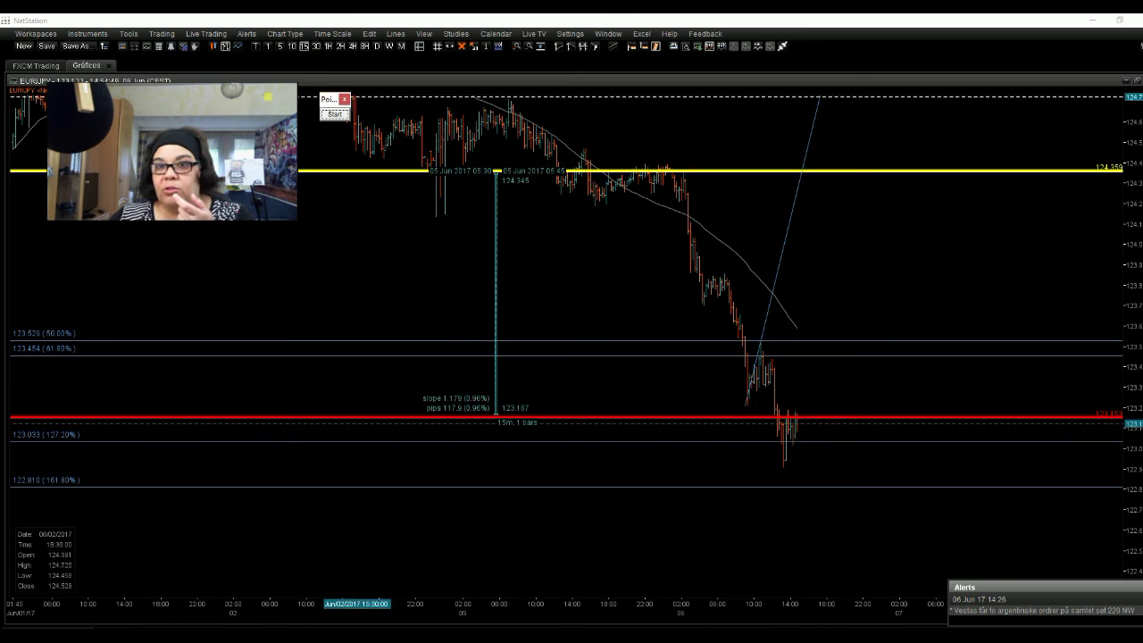
{"action": "left_click_drag", "start_coordinate": [243, 101], "coordinate": [239, 131]}
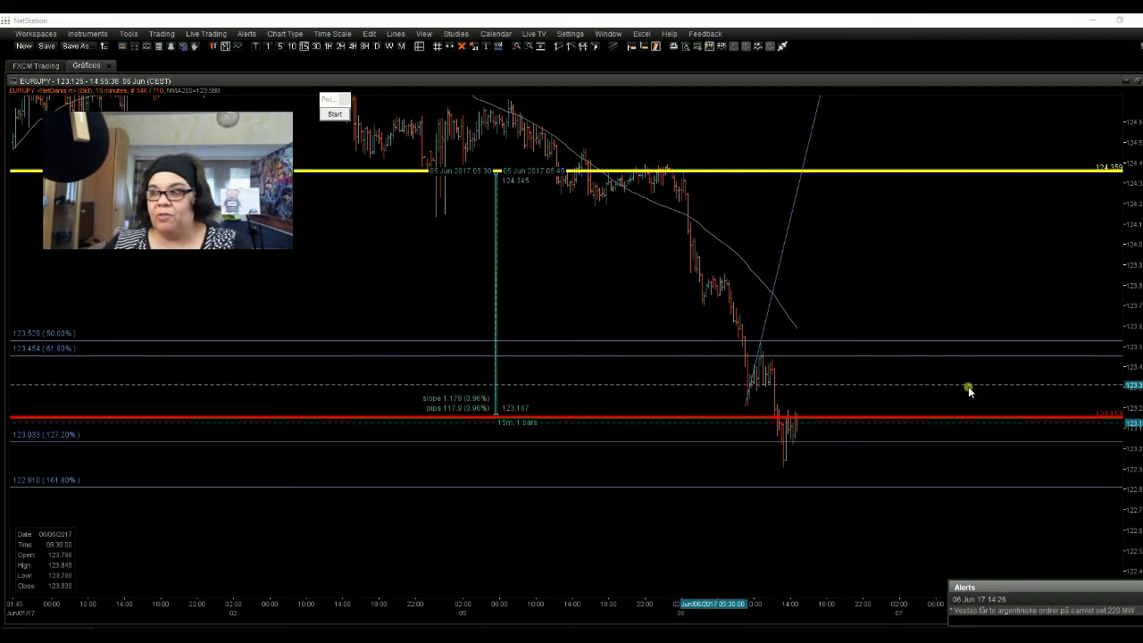
Step: Switch to the usdjpy04062017.png image in Photos and draw red double-headed arrows from the upper yellow arrow to the peak and down to the yellow line
{"action": "key", "text": "alt+Tab"}
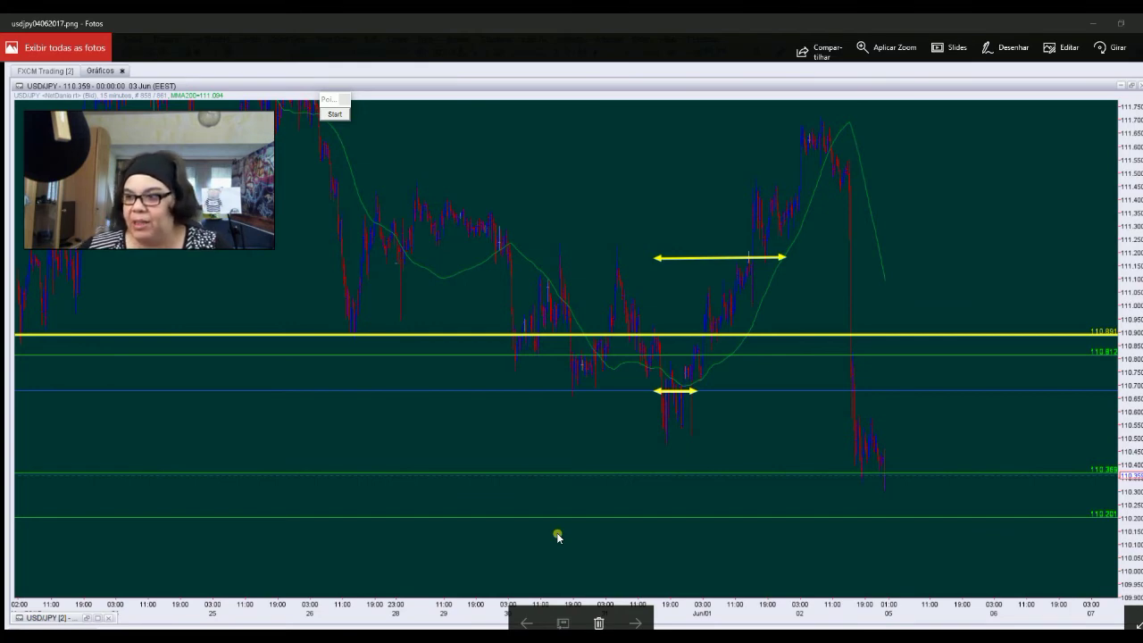
{"action": "left_click", "coordinate": [334, 114]}
{"action": "left_click", "coordinate": [327, 297]}
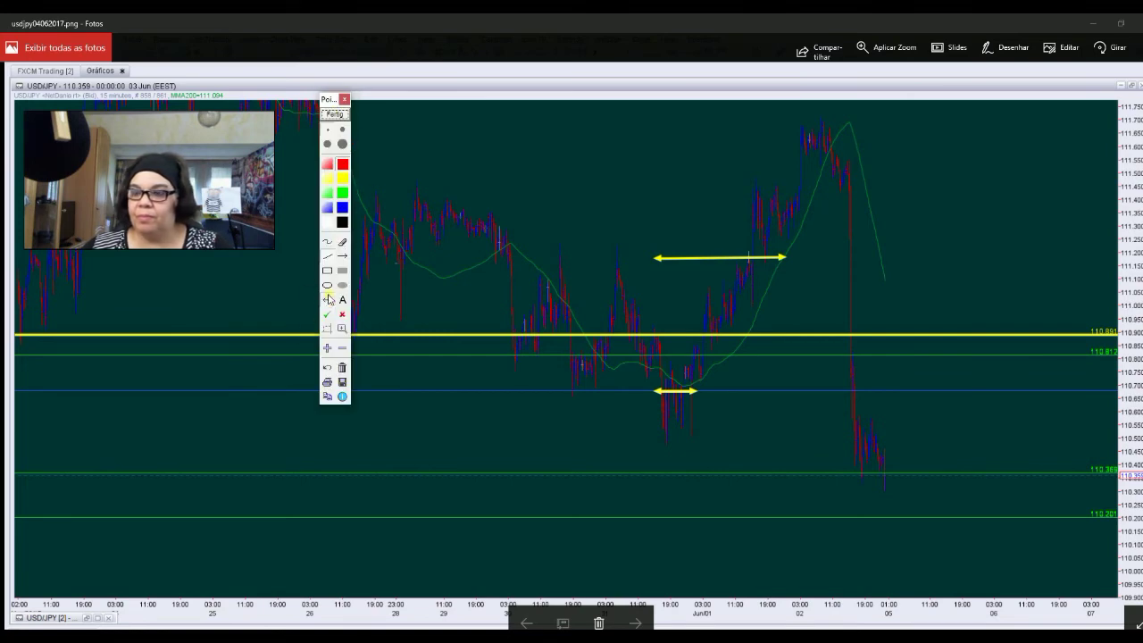
{"action": "left_click", "coordinate": [742, 254]}
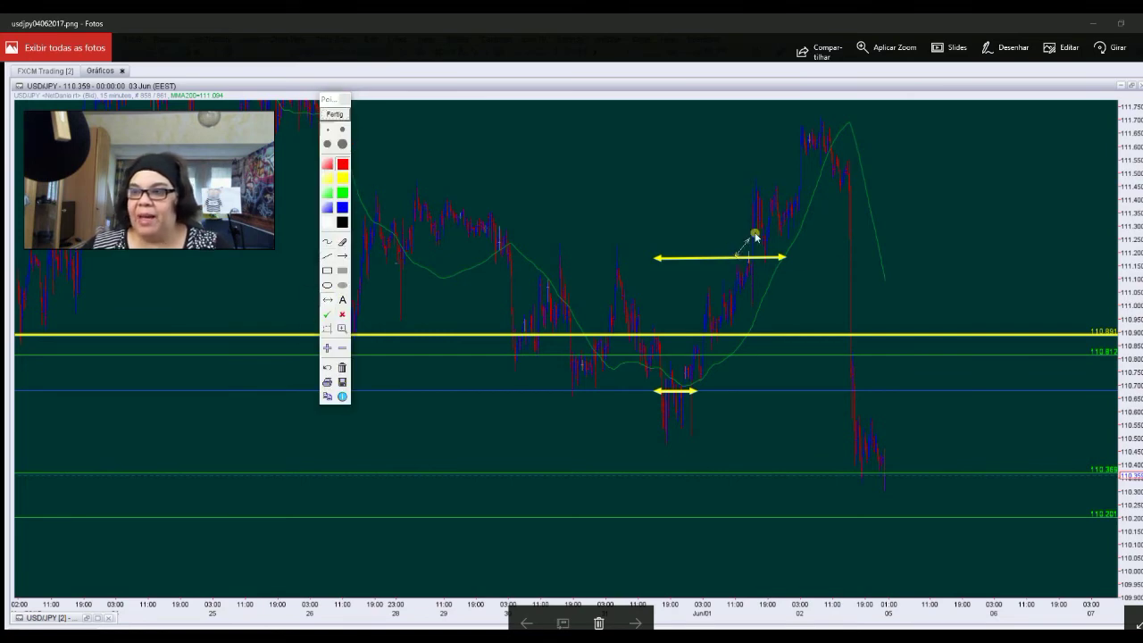
{"action": "left_click", "coordinate": [822, 122]}
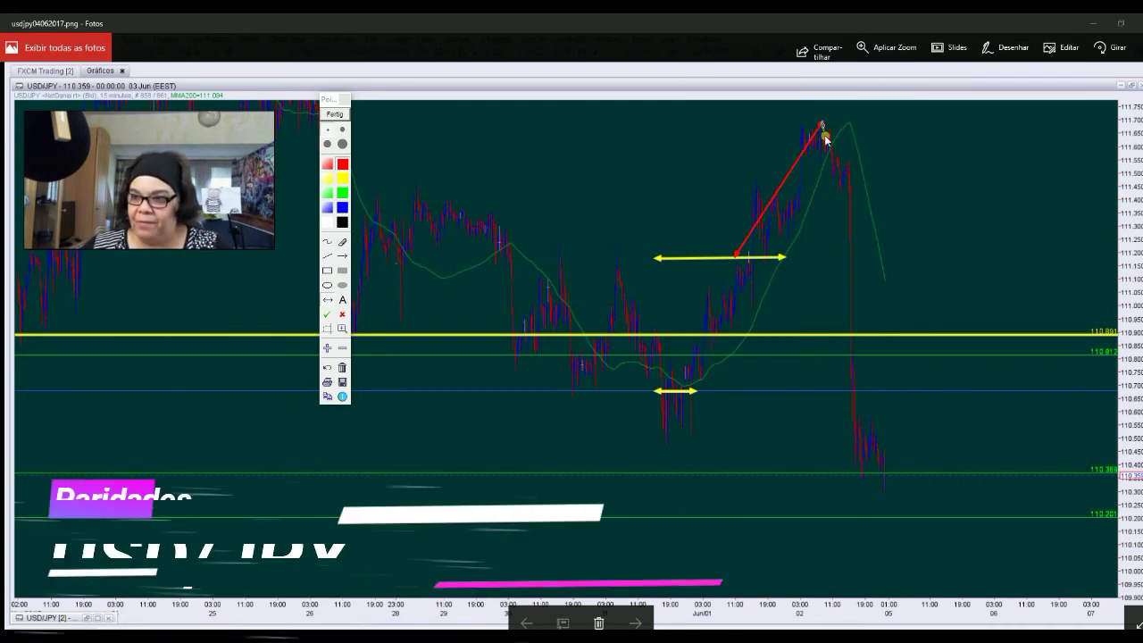
{"action": "left_click", "coordinate": [831, 334]}
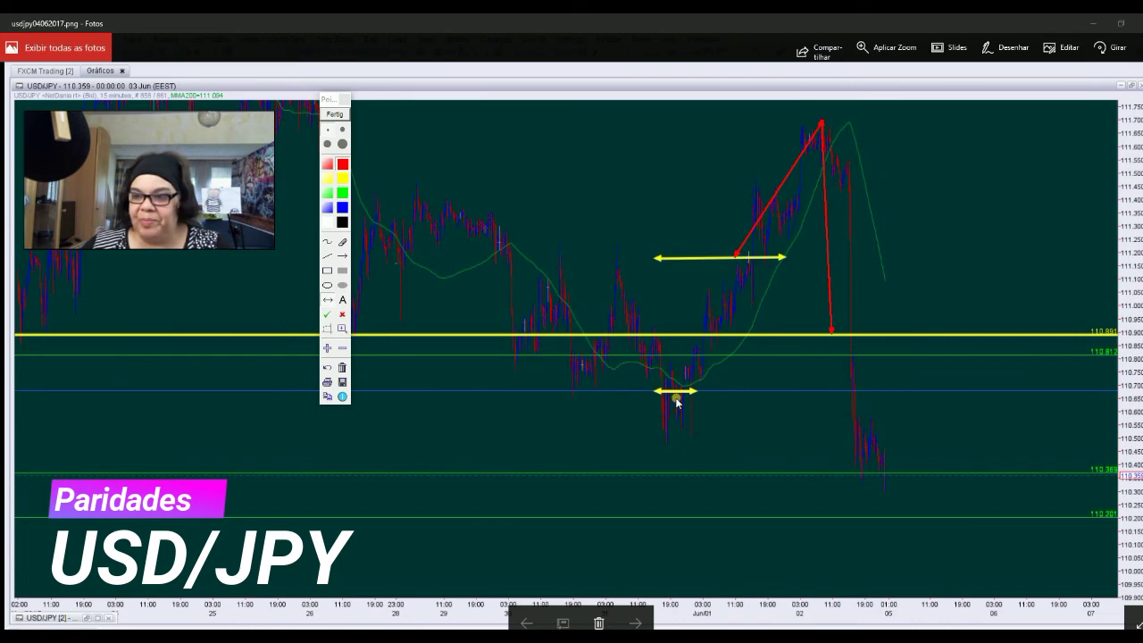
Step: Draw a red double-headed arrow from the lower yellow arrow down to the green 110.201 line and end the screen annotation
{"action": "left_click", "coordinate": [672, 395]}
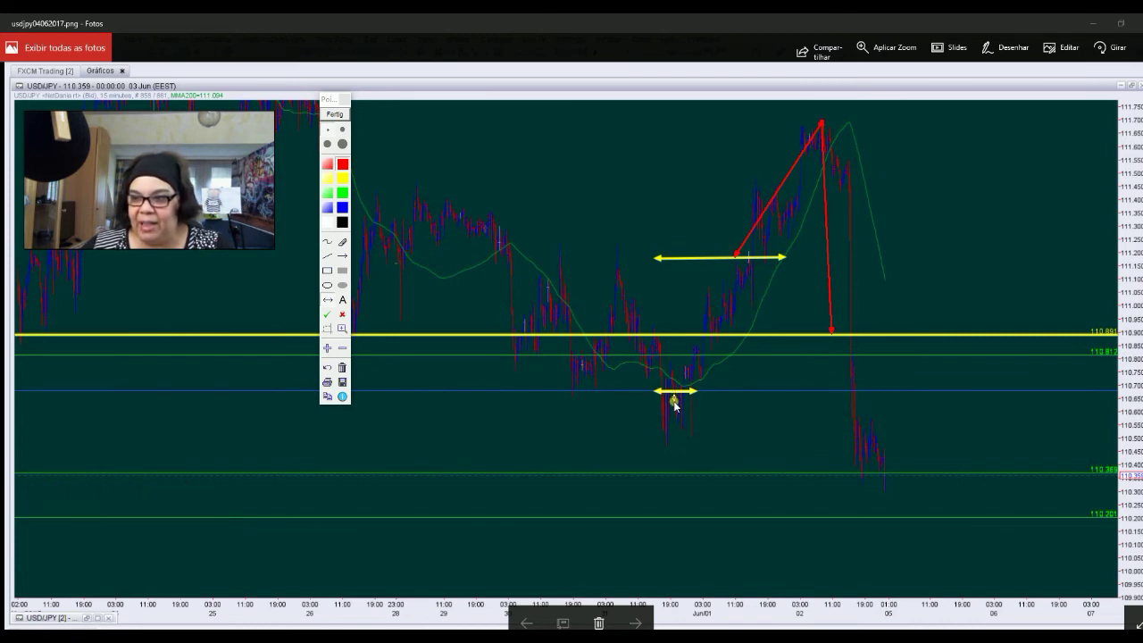
{"action": "left_click", "coordinate": [675, 518]}
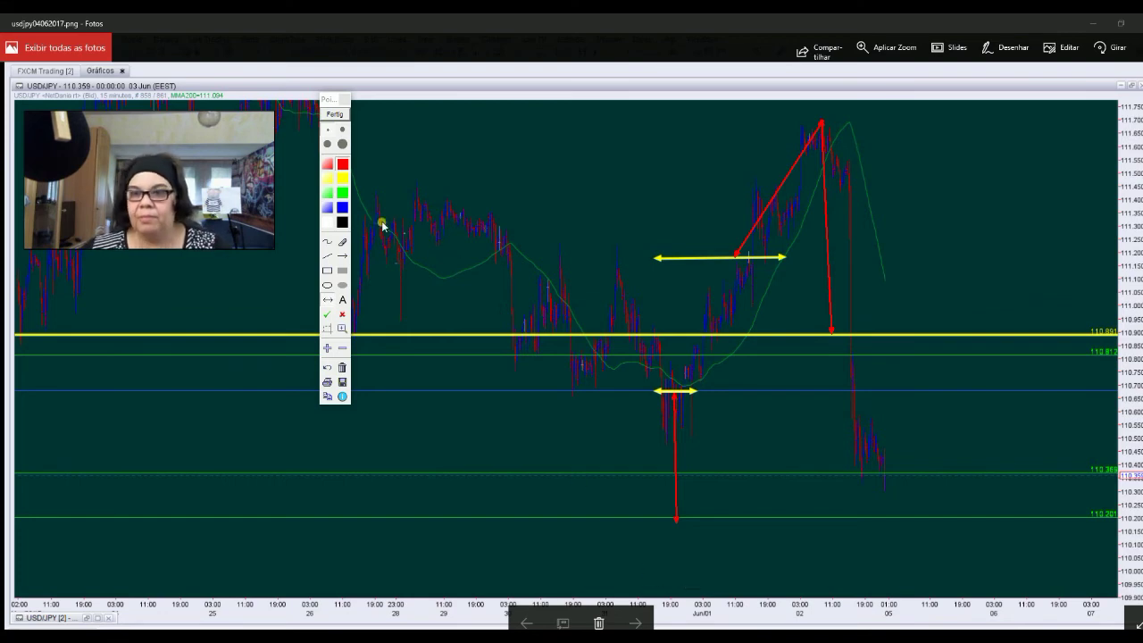
{"action": "left_click", "coordinate": [340, 115]}
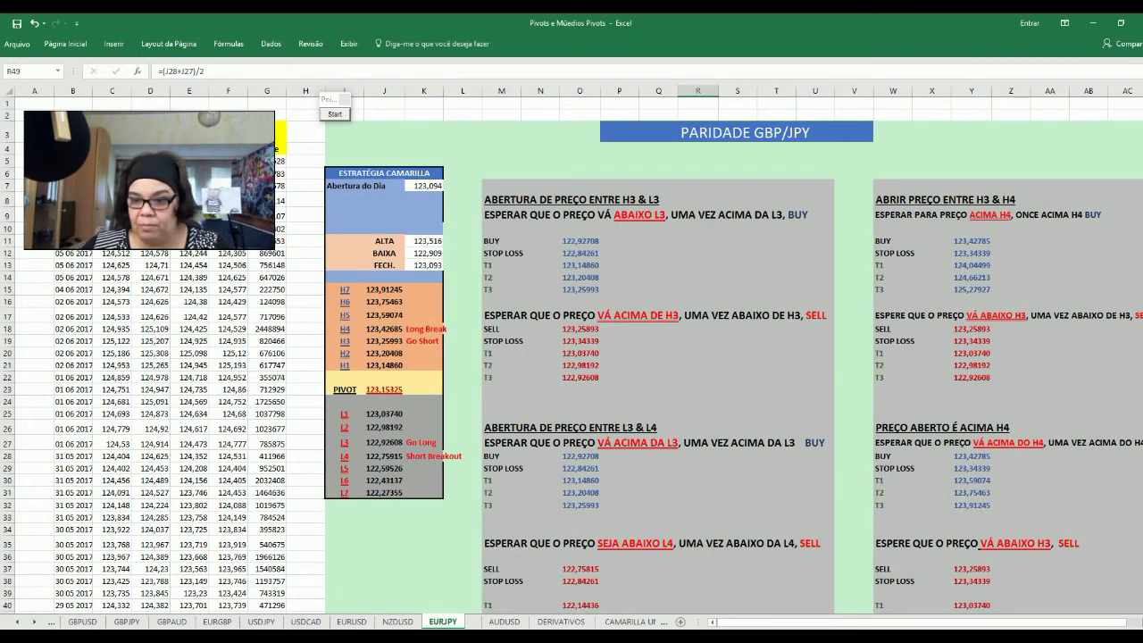
Step: In the Excel pivots workbook, open the USDJPY sheet and examine the daily and weekly Camarilla tables with their pivots and entry rules
{"action": "left_click", "coordinate": [259, 620]}
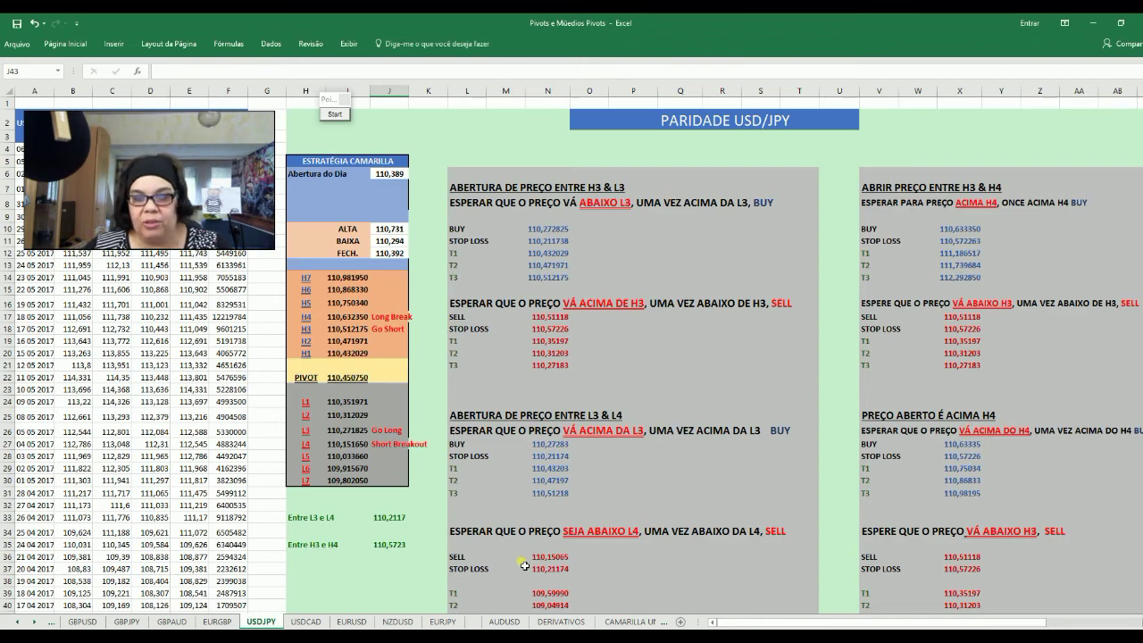
{"action": "scroll", "coordinate": [607, 464], "scroll_direction": "down", "scroll_amount": 1}
{"action": "scroll", "coordinate": [607, 463], "scroll_direction": "down", "scroll_amount": 5}
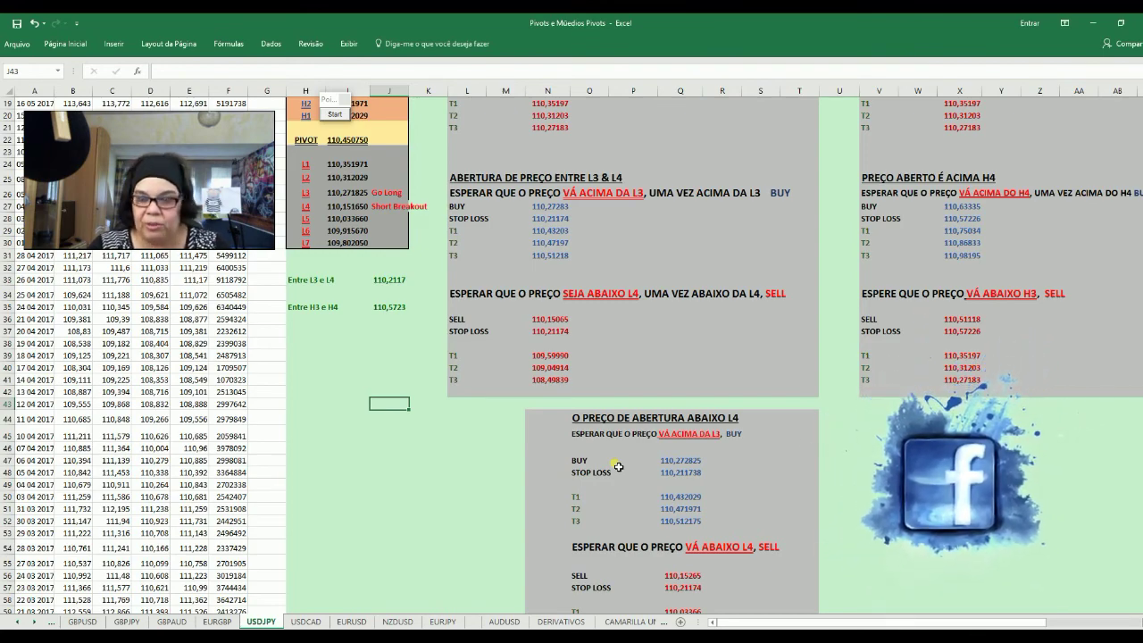
{"action": "scroll", "coordinate": [617, 466], "scroll_direction": "down", "scroll_amount": 2}
{"action": "scroll", "coordinate": [618, 467], "scroll_direction": "down", "scroll_amount": 8}
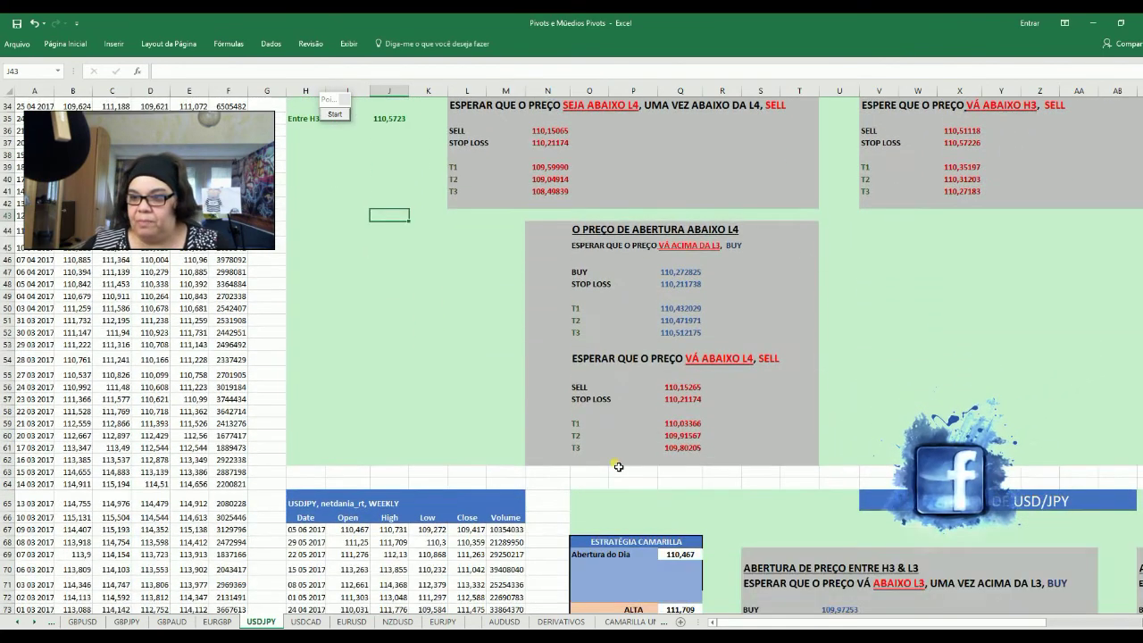
{"action": "scroll", "coordinate": [618, 467], "scroll_direction": "down", "scroll_amount": 4}
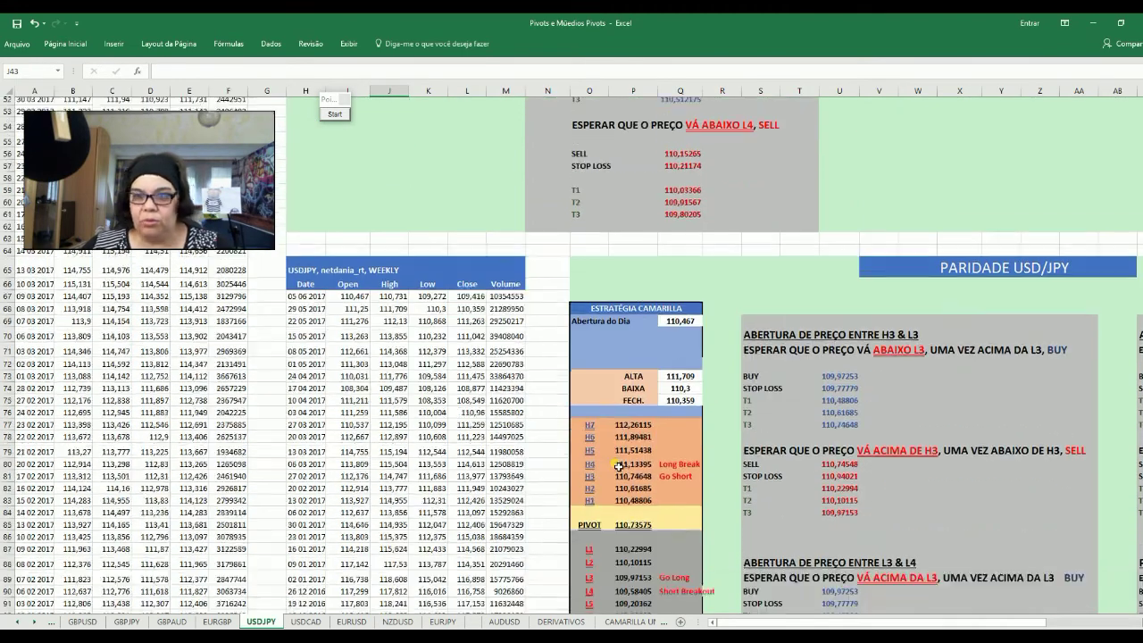
{"action": "scroll", "coordinate": [617, 467], "scroll_direction": "down", "scroll_amount": 2}
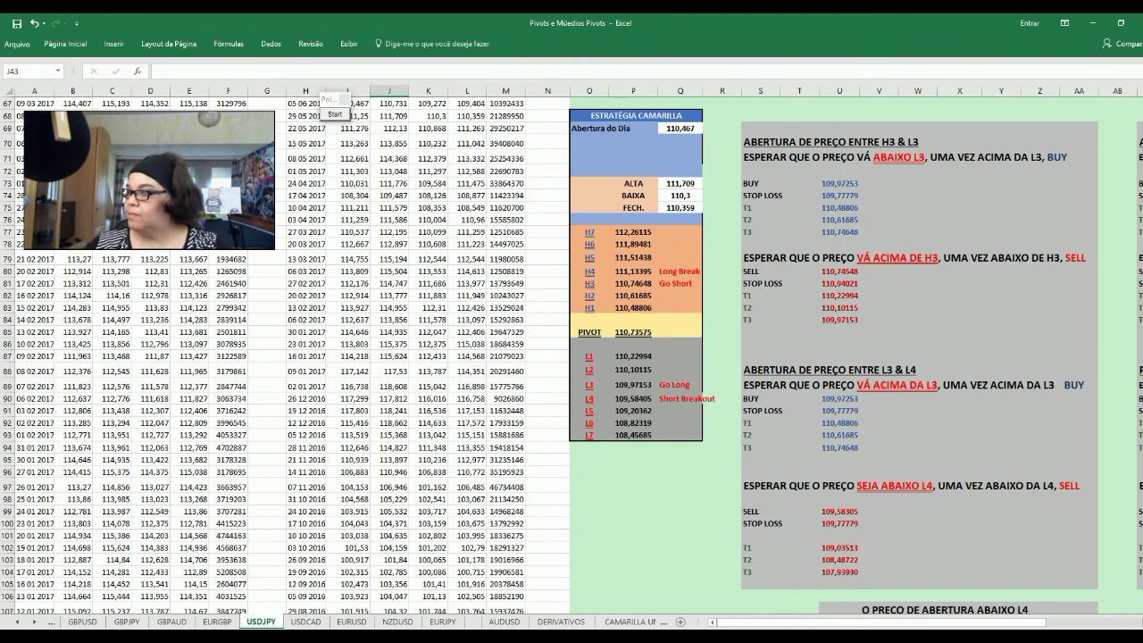
Step: Switch to the NetStation CAD/JPY chart, mark the latest low with a filled red ellipse, and draw a horizontal red double-headed arrow above it
{"action": "key", "text": "alt+Tab"}
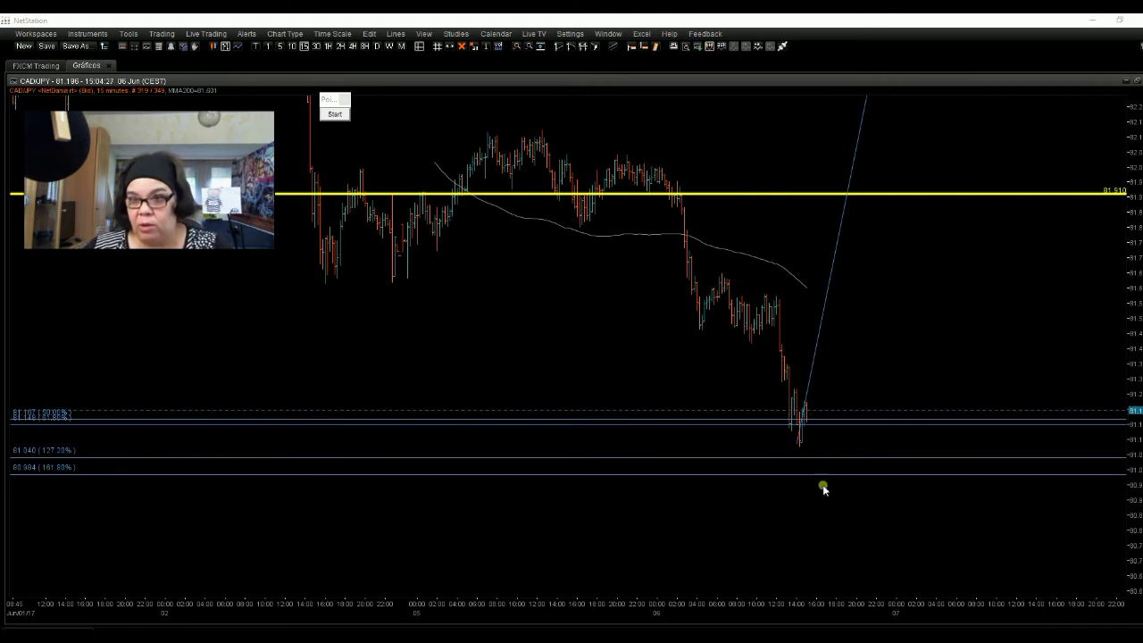
{"action": "left_click", "coordinate": [337, 117]}
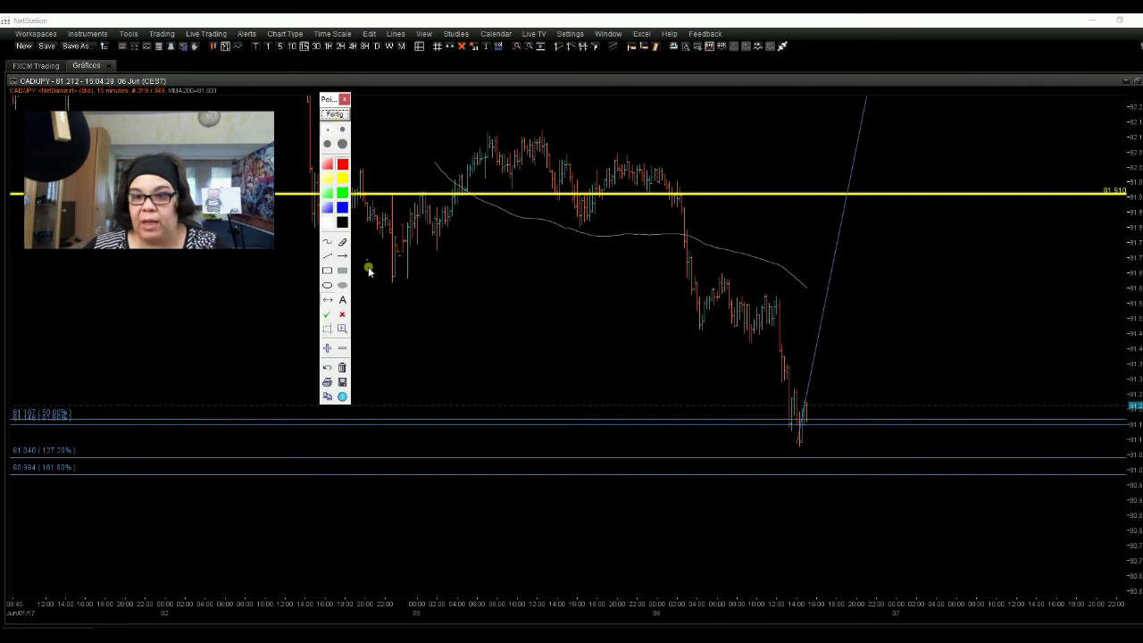
{"action": "left_click", "coordinate": [345, 285]}
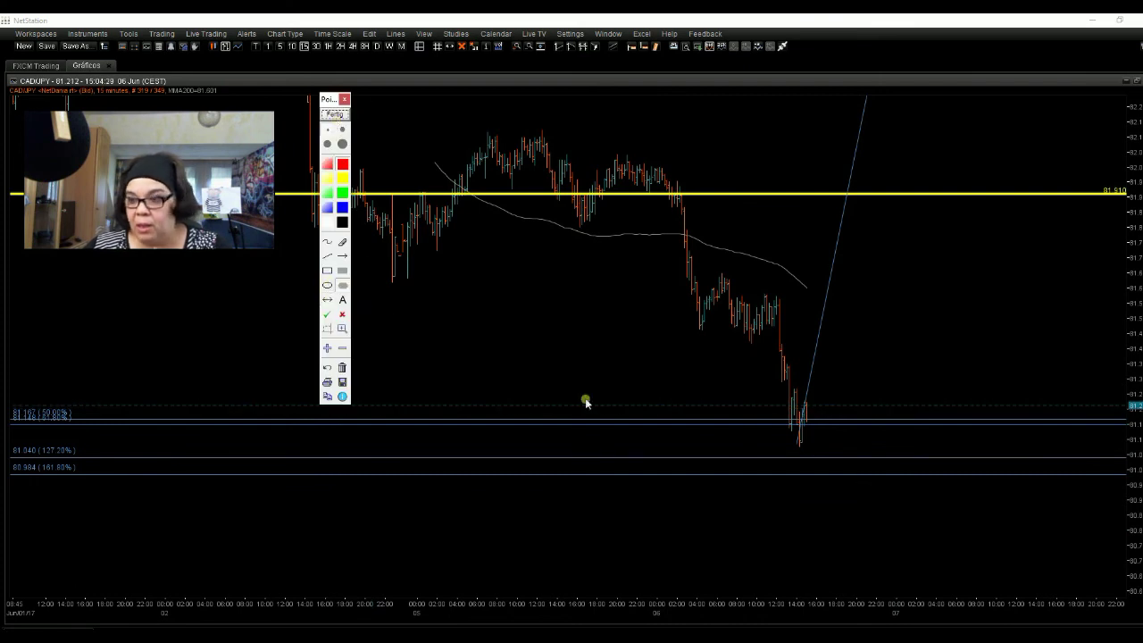
{"action": "left_click_drag", "start_coordinate": [796, 442], "coordinate": [800, 452]}
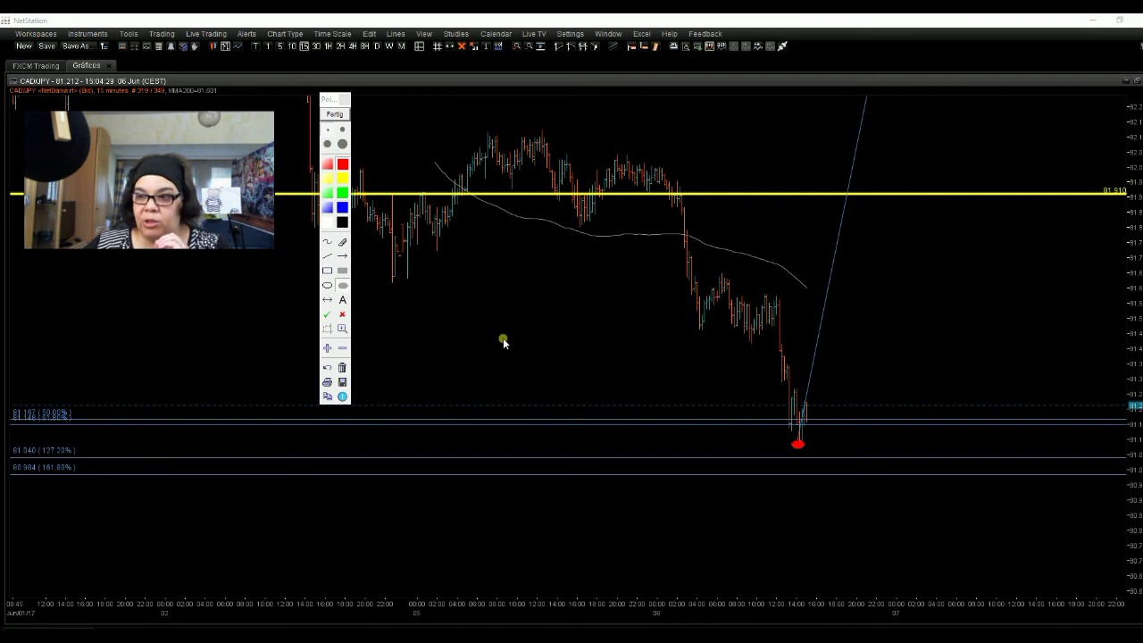
{"action": "left_click", "coordinate": [327, 302]}
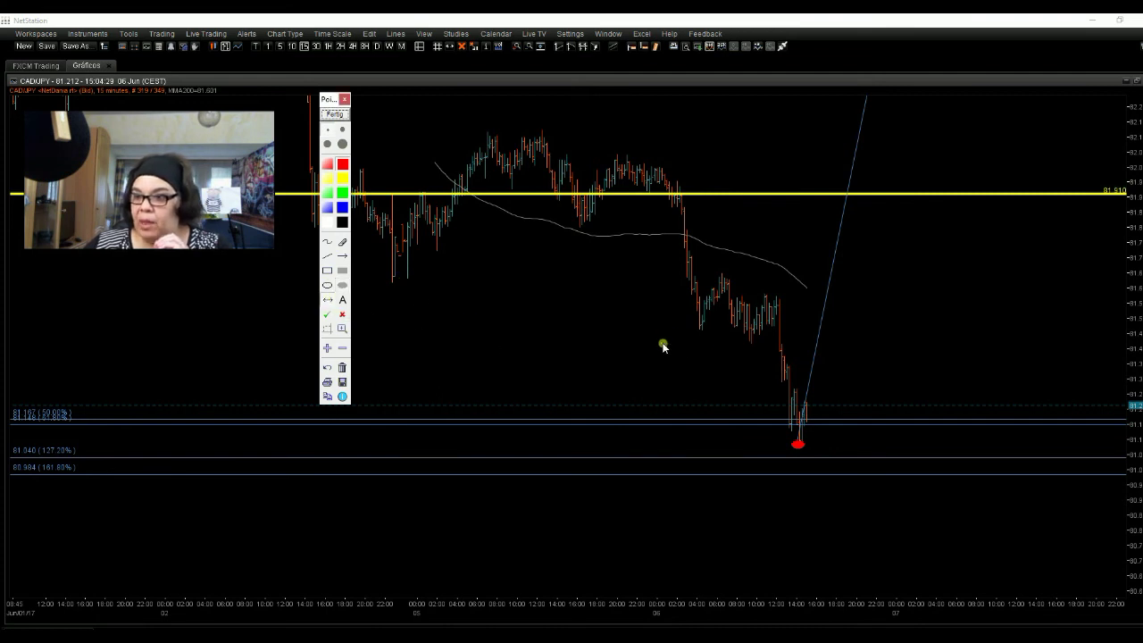
{"action": "left_click_drag", "start_coordinate": [691, 341], "coordinate": [873, 344]}
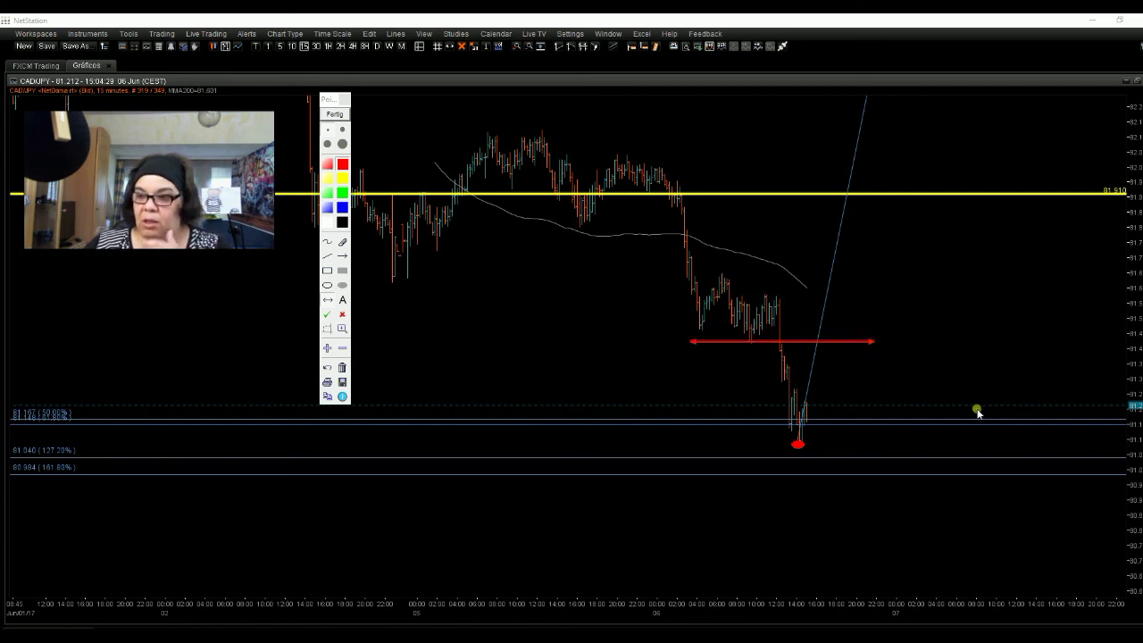